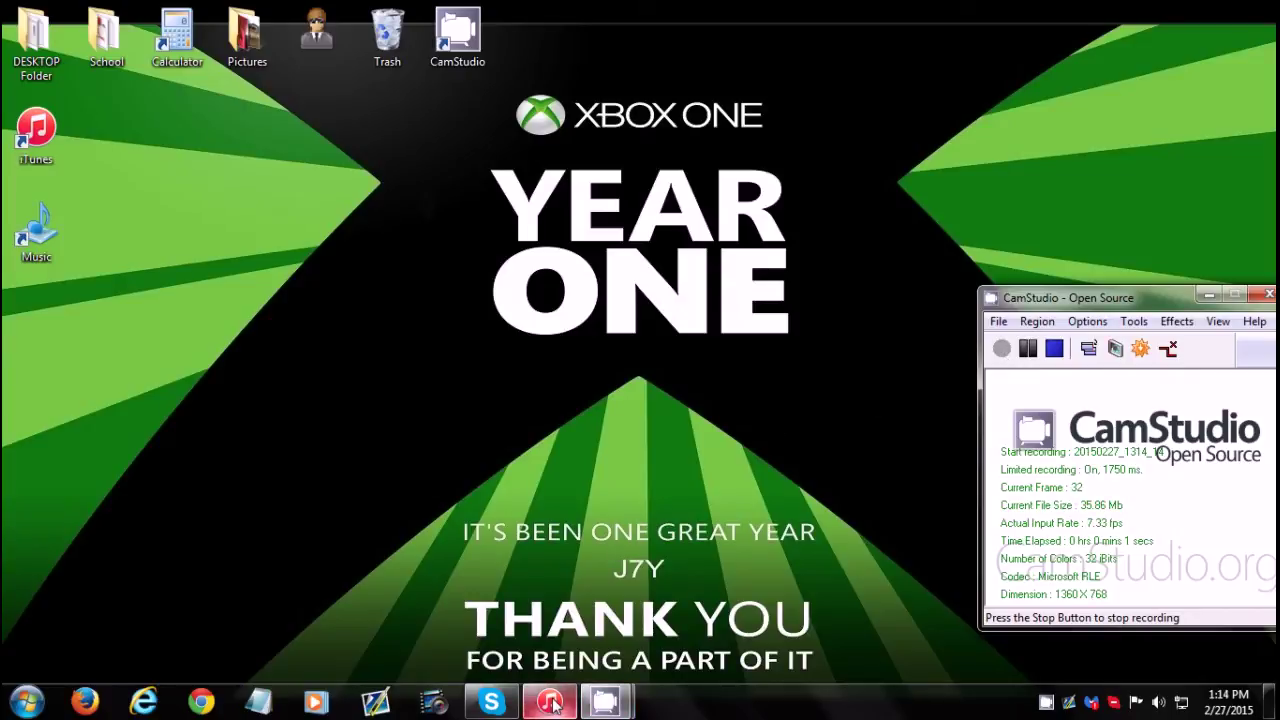
# Restore iTunes, toggle the MiniPlayer, and play Gorillaz's Feel Good Inc from the library.
pyautogui.click(552, 703)
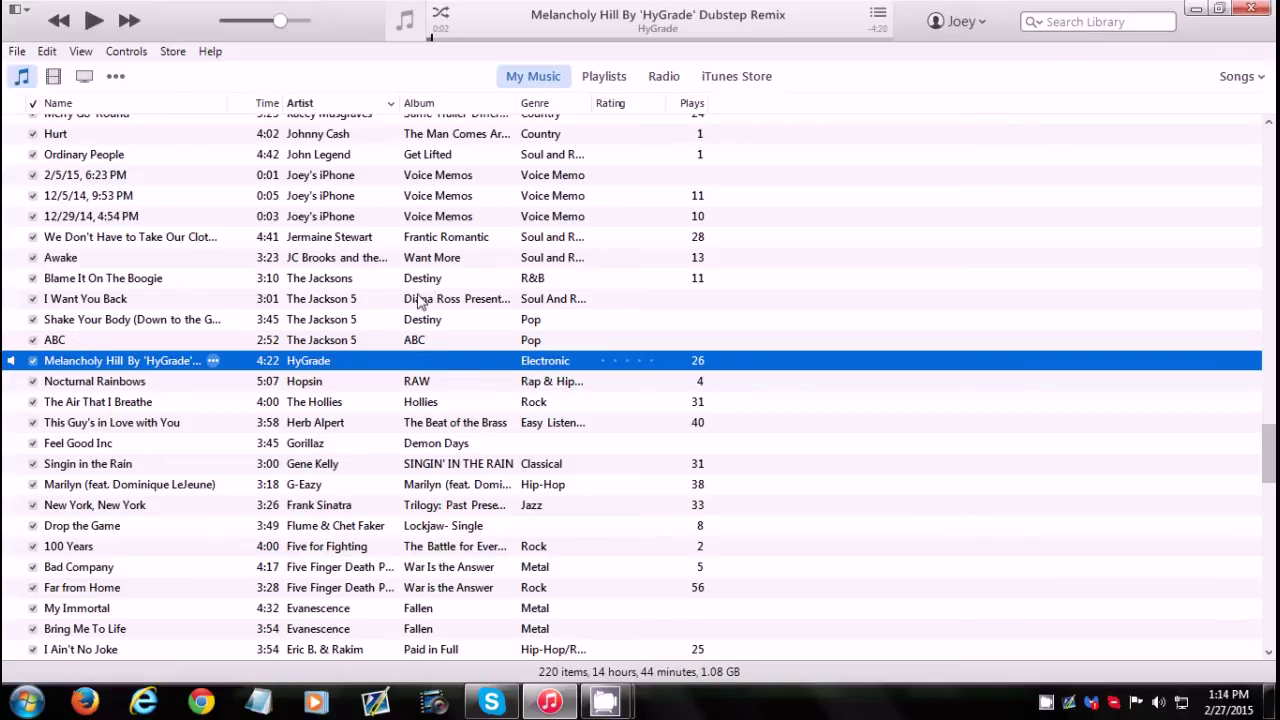
pyautogui.click(404, 20)
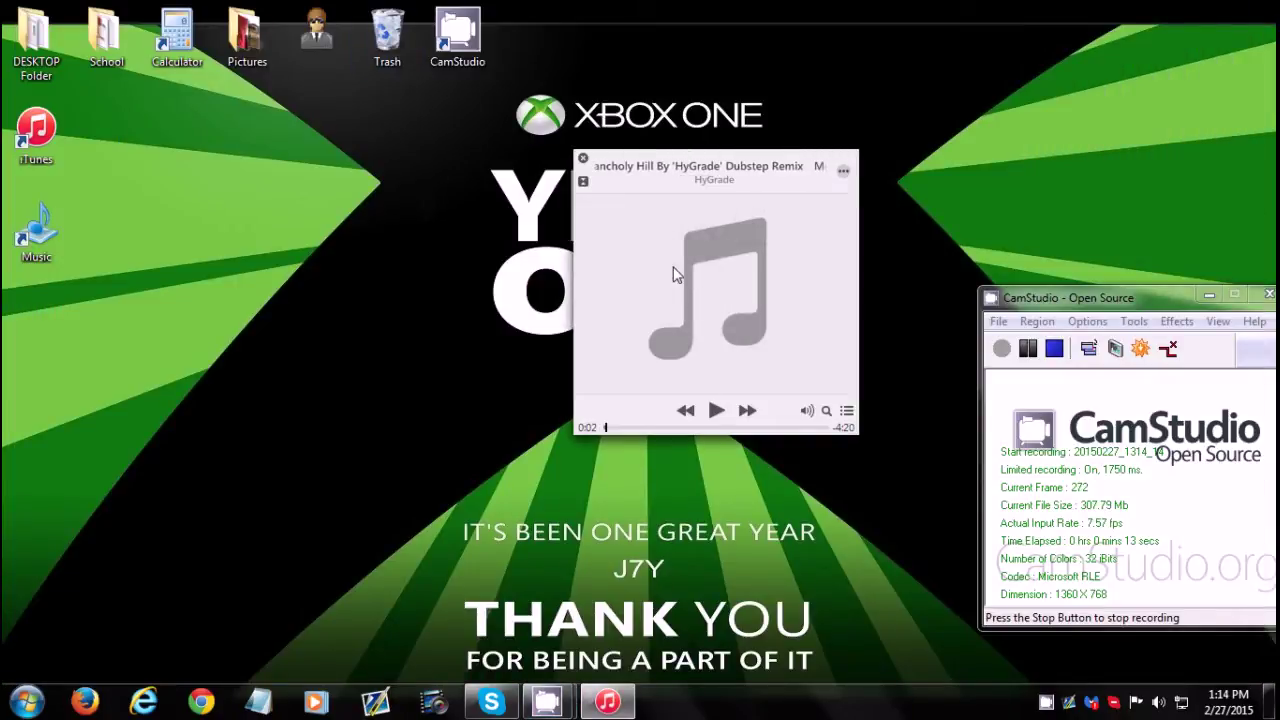
pyautogui.click(583, 181)
pyautogui.click(322, 342)
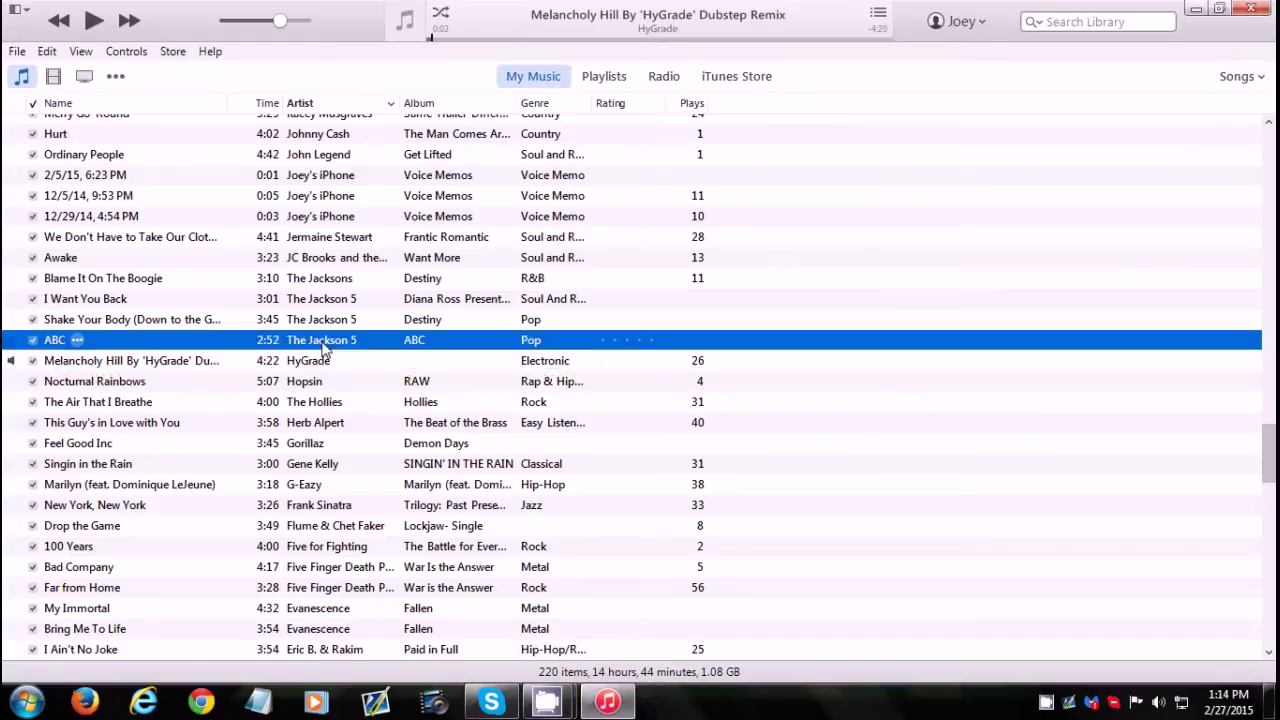
pyautogui.doubleClick(437, 450)
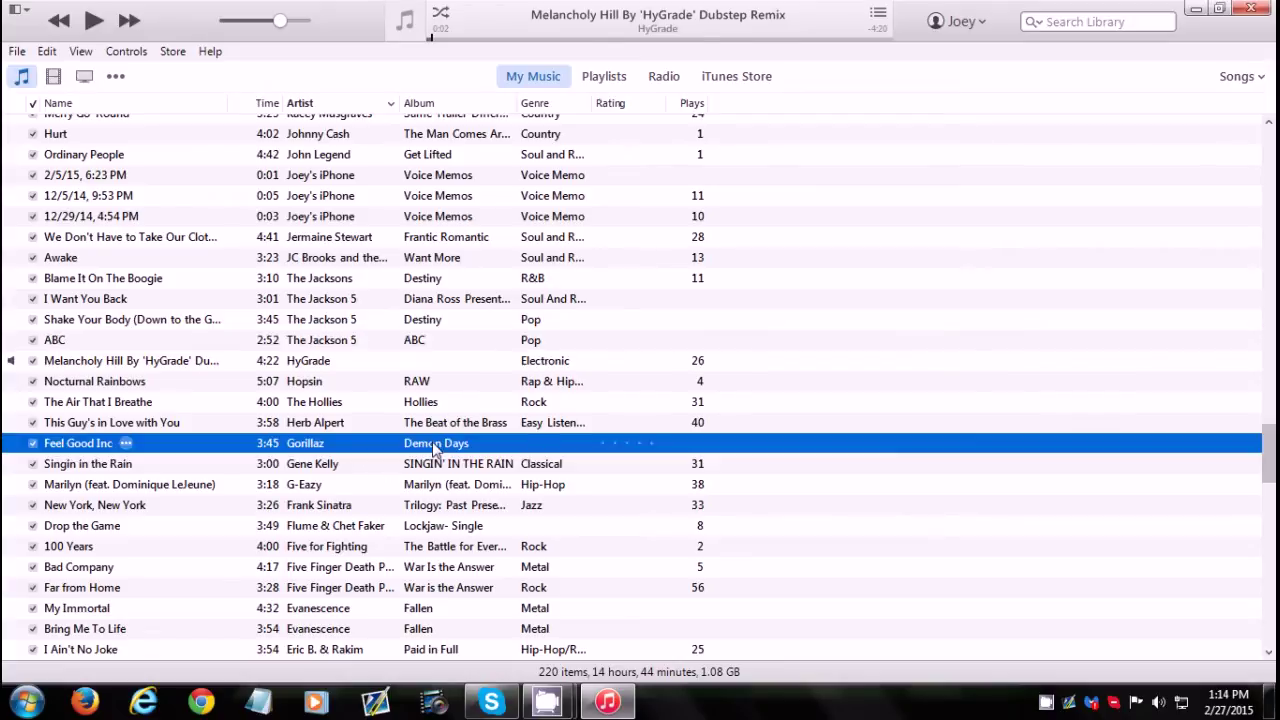
# Toggle the MiniPlayer again, select the Melancholy Hill remix track, and minimize iTunes.
pyautogui.click(405, 20)
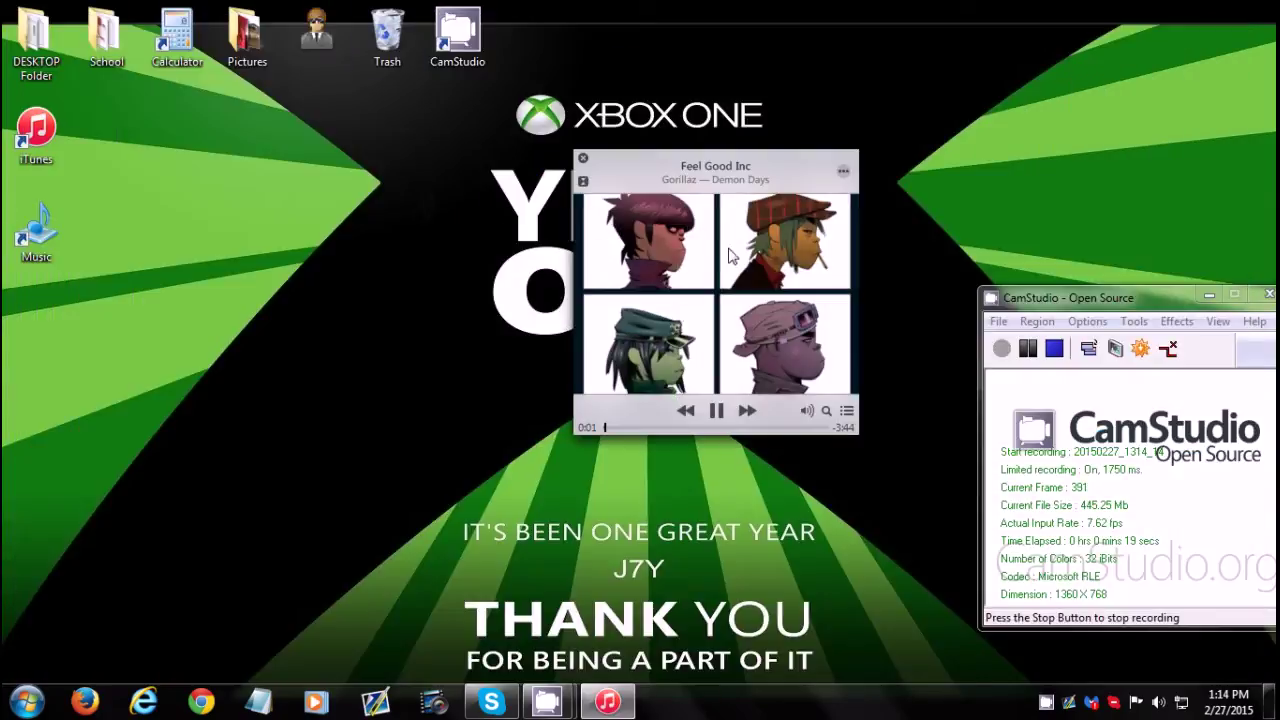
pyautogui.click(583, 158)
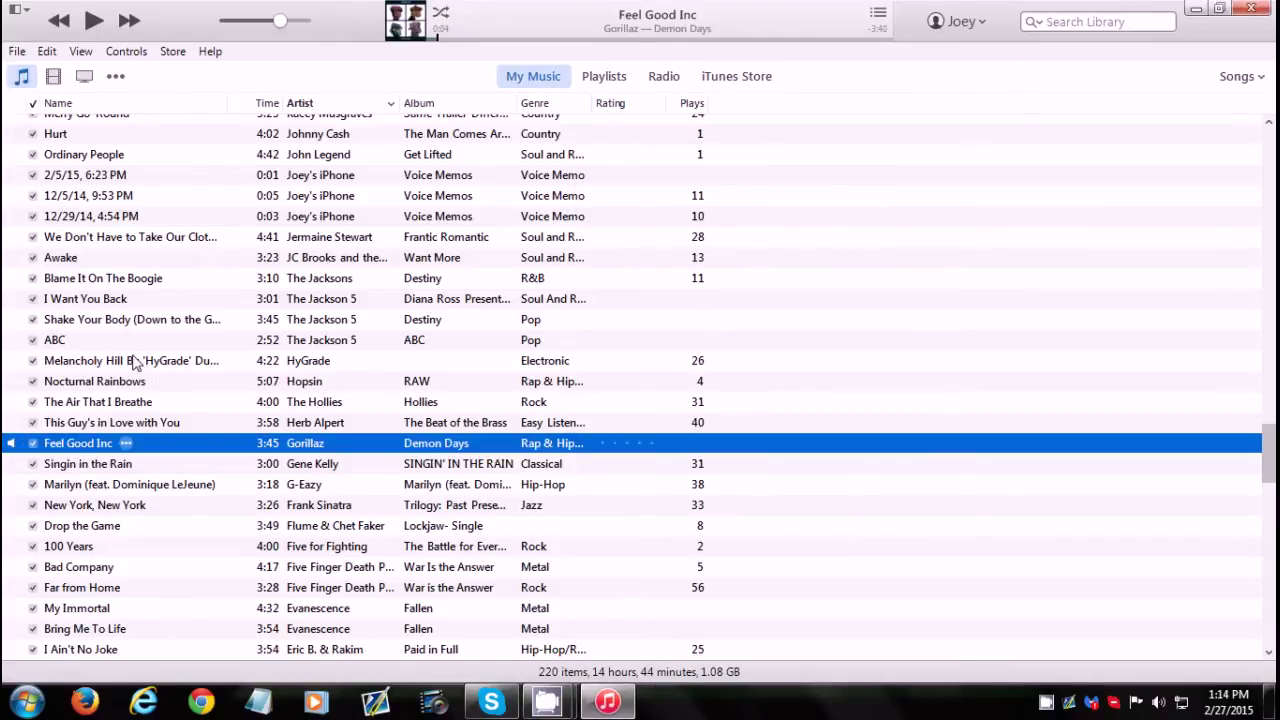
pyautogui.click(99, 362)
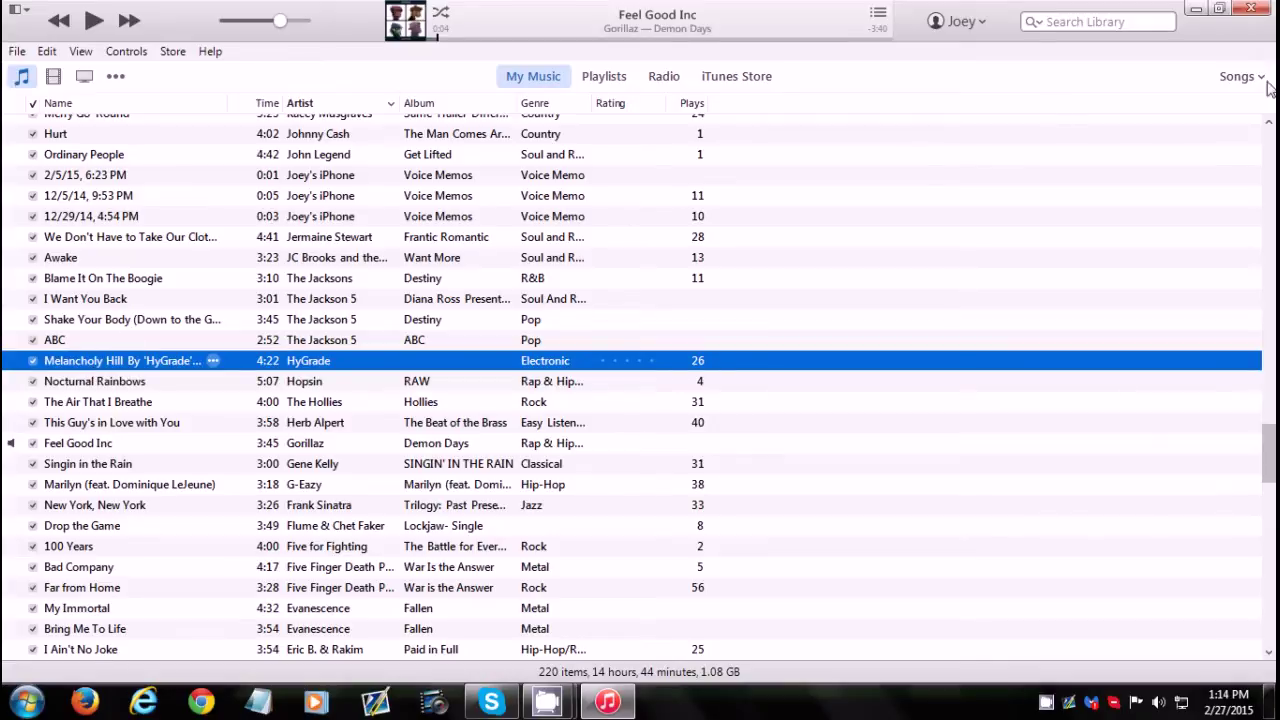
pyautogui.click(1197, 10)
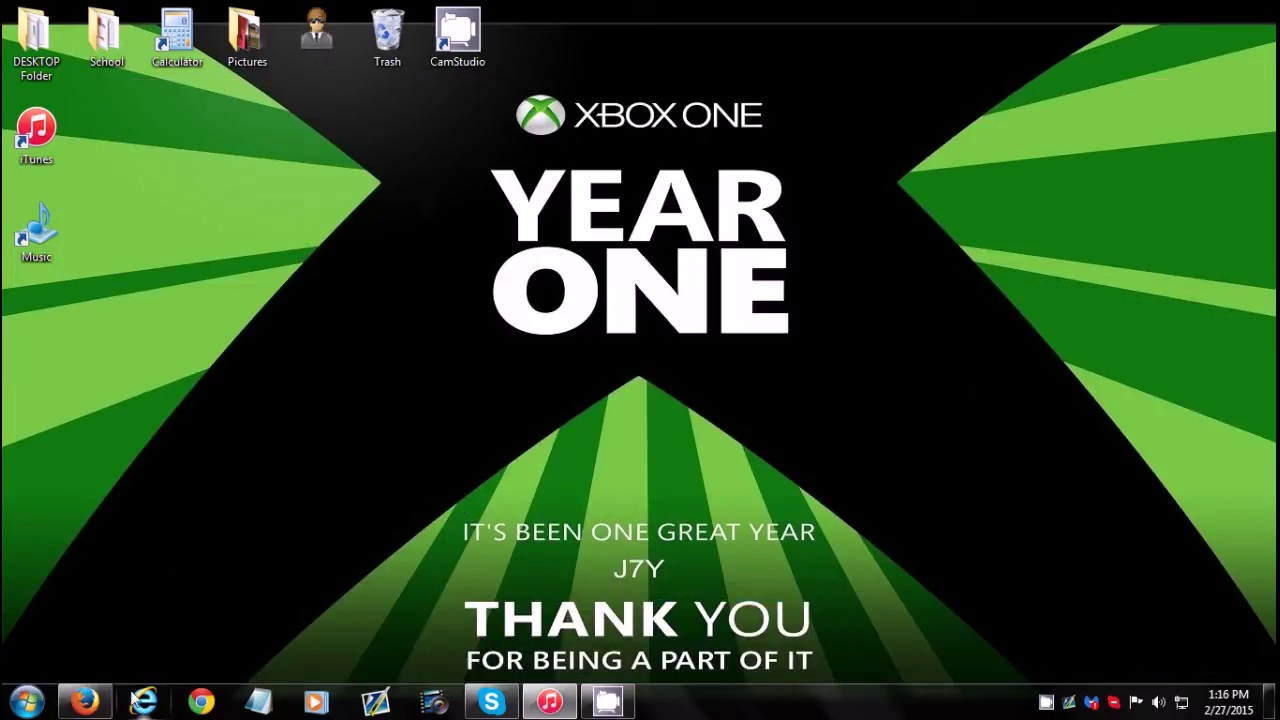
# Bring up Firefox and go to YouTube via the Cover Art bookmark folder.
pyautogui.click(85, 701)
pyautogui.click(95, 80)
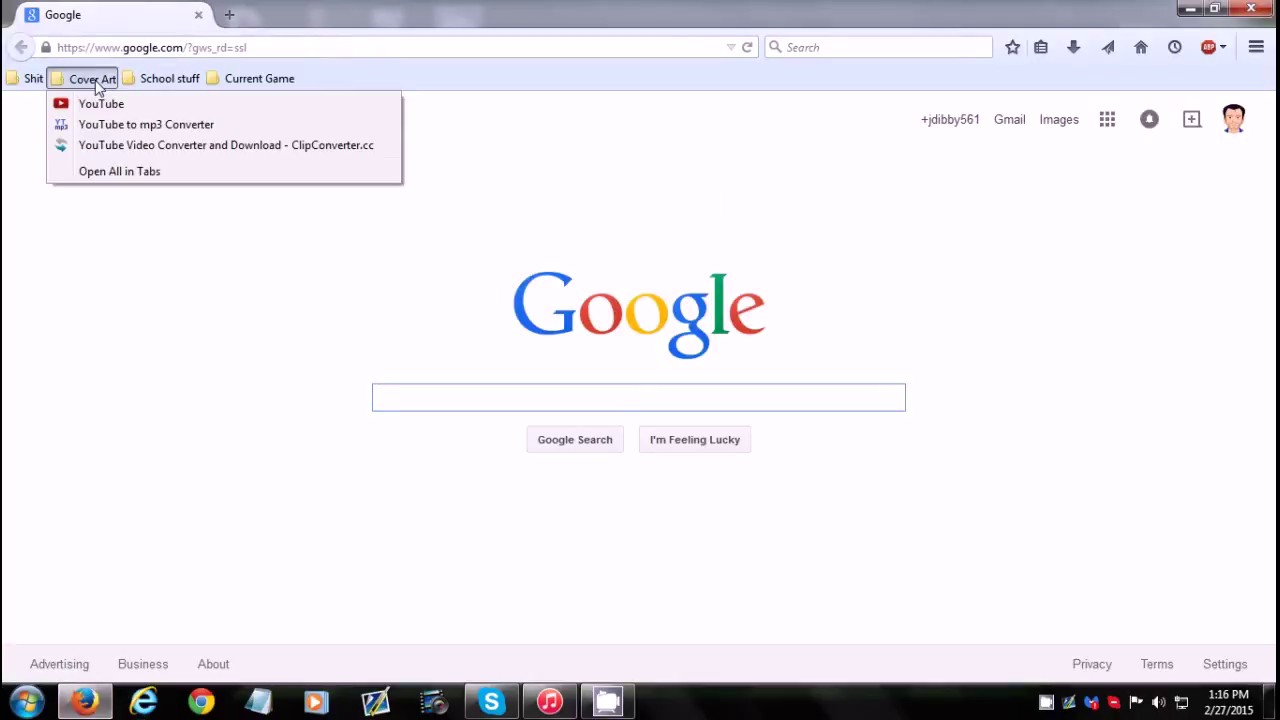
pyautogui.click(85, 108)
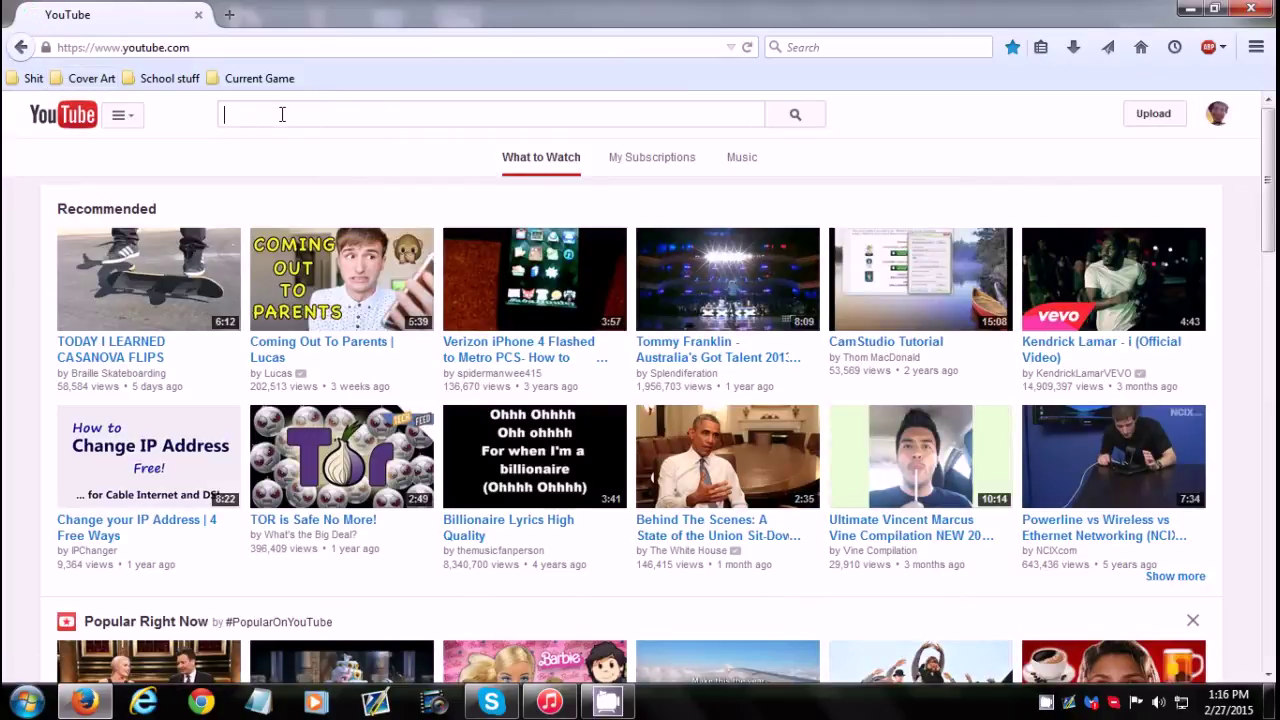
# Search YouTube for 'melancholy hill gorillaz' using the suggested query.
pyautogui.write('melc')
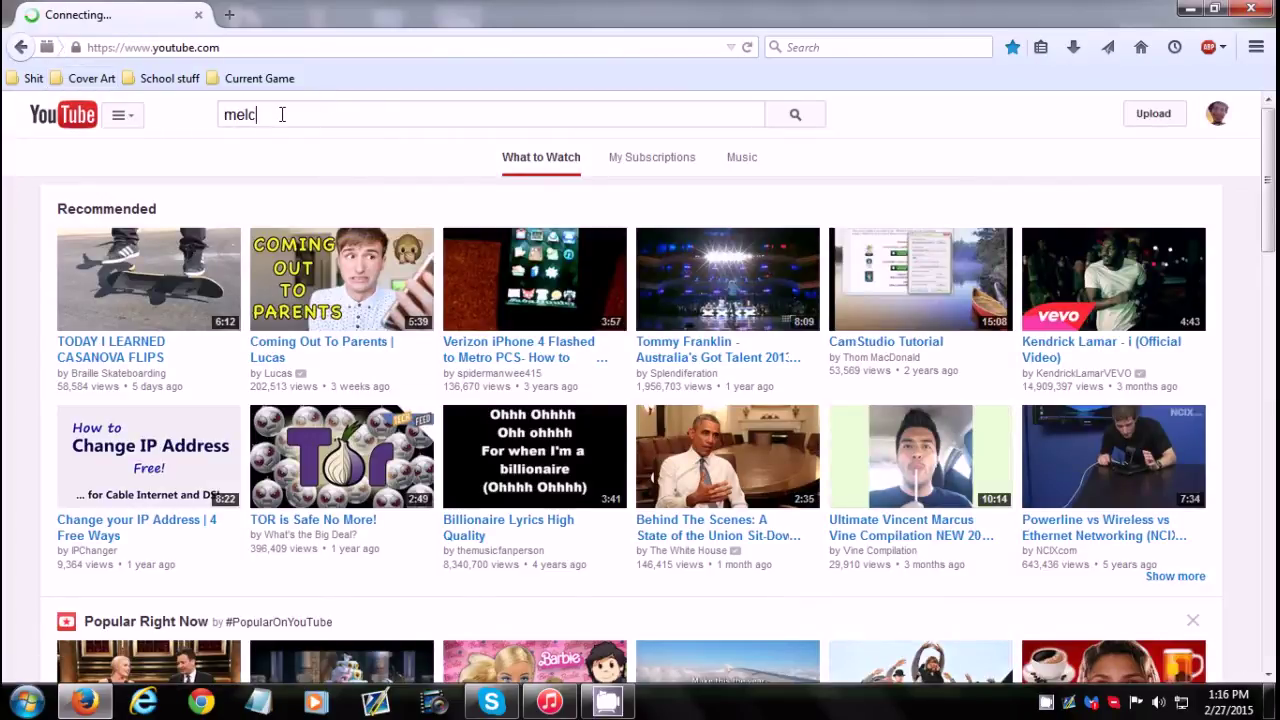
pyautogui.press('BackSpace')
pyautogui.write('anc')
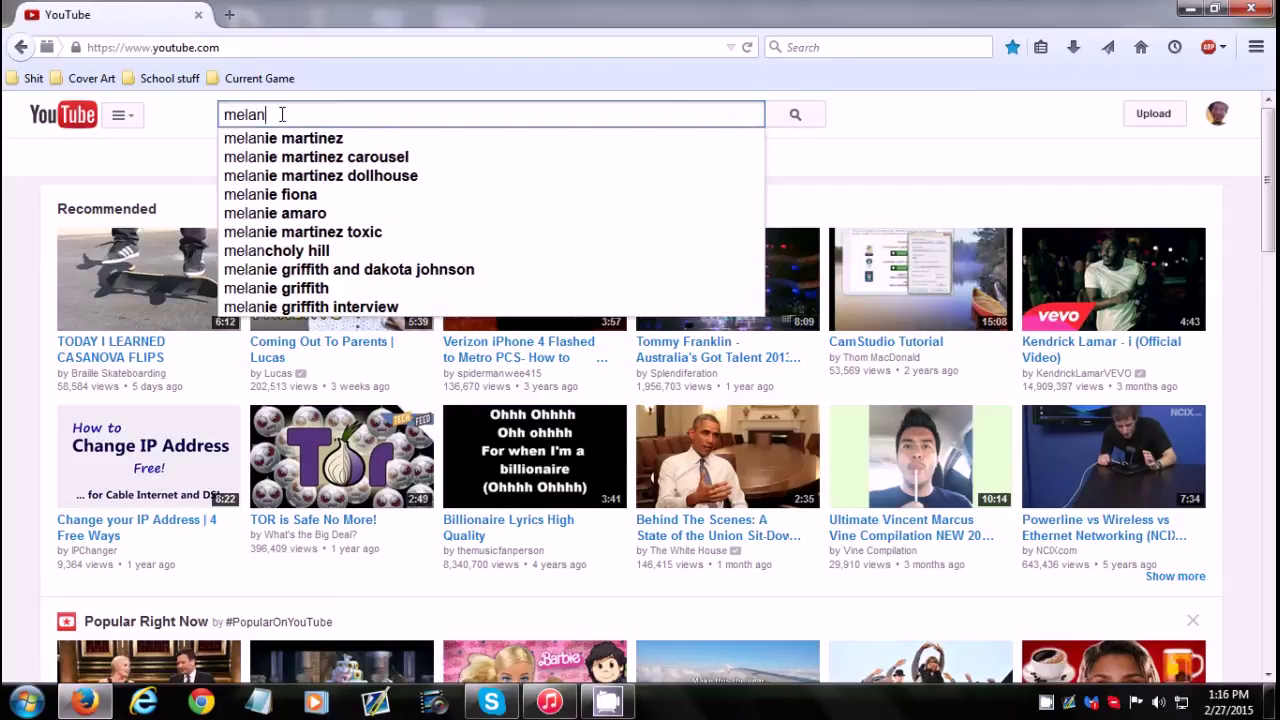
pyautogui.write('ho')
pyautogui.press('Down')
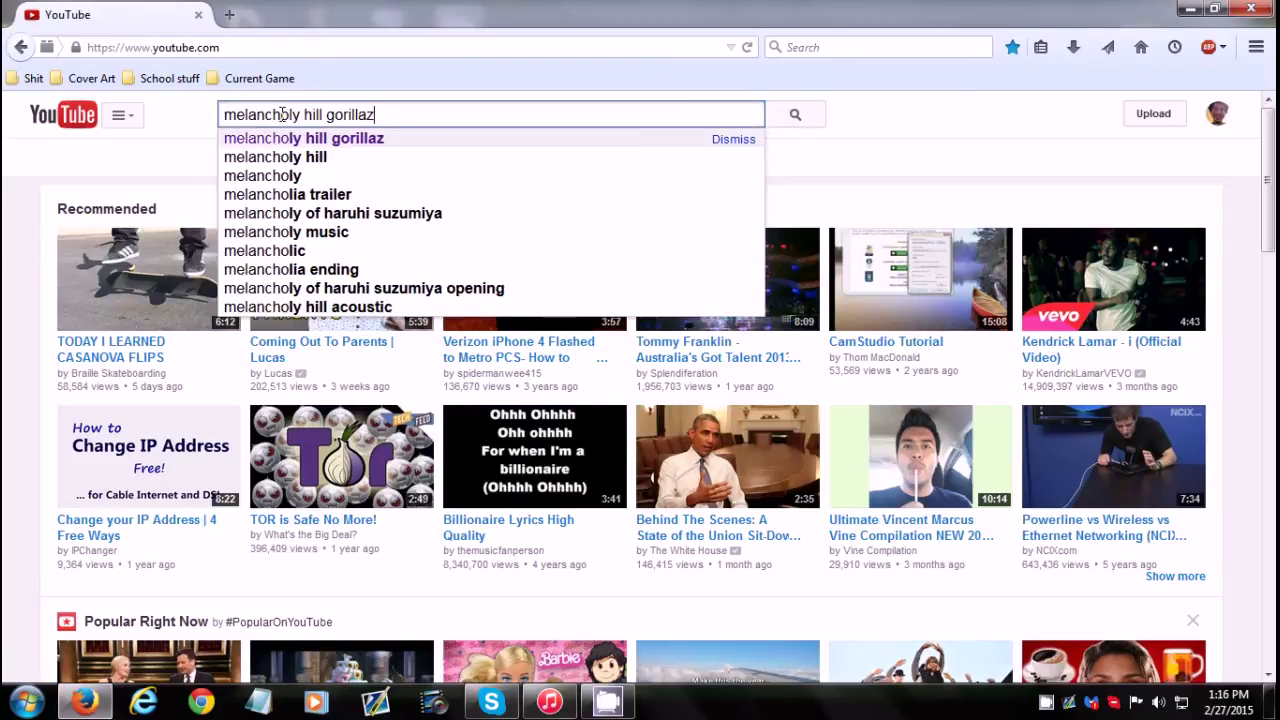
pyautogui.press('Return')
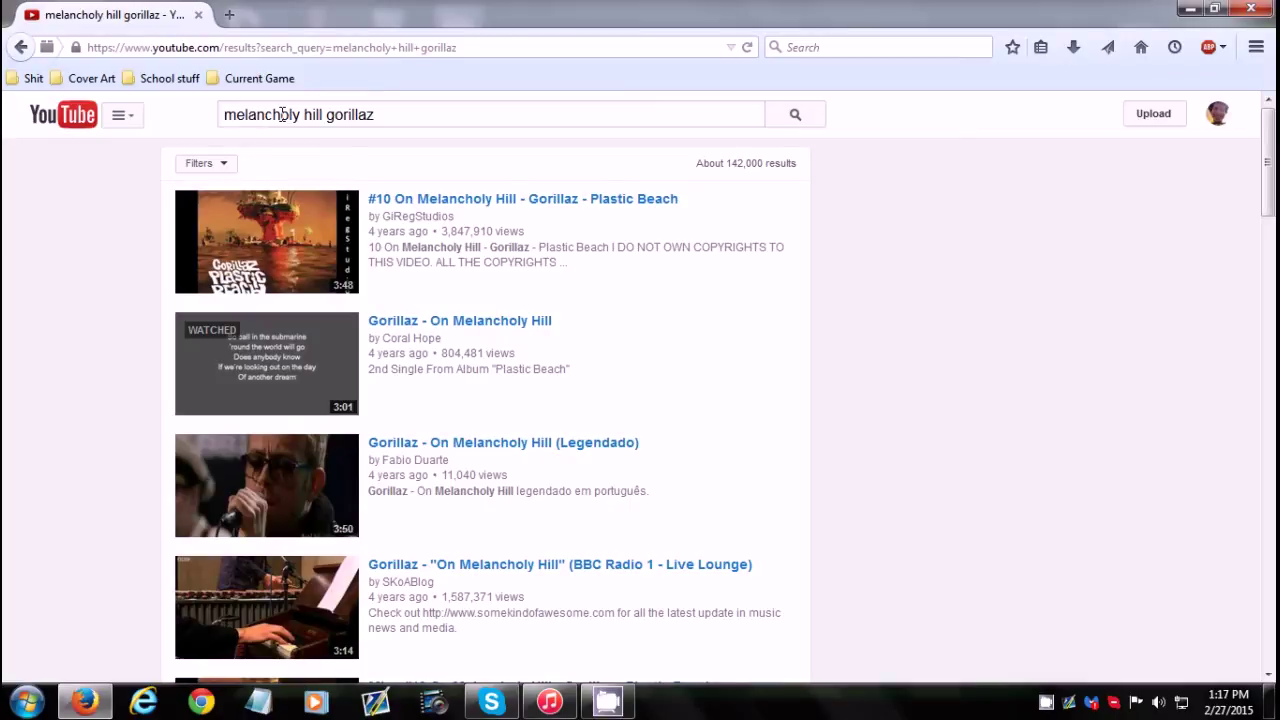
# Open the Gorillaz - On Melancholy Hill video and skip through it to the end in theater mode.
pyautogui.click(470, 326)
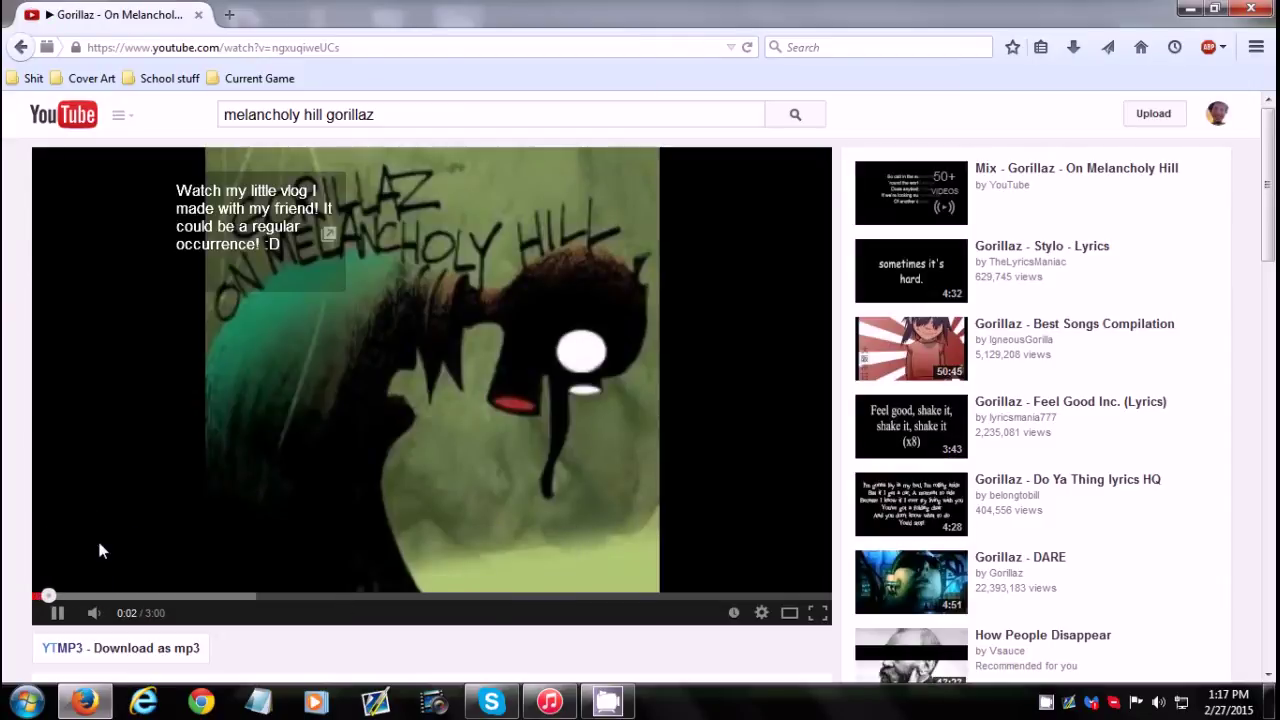
pyautogui.click(343, 172)
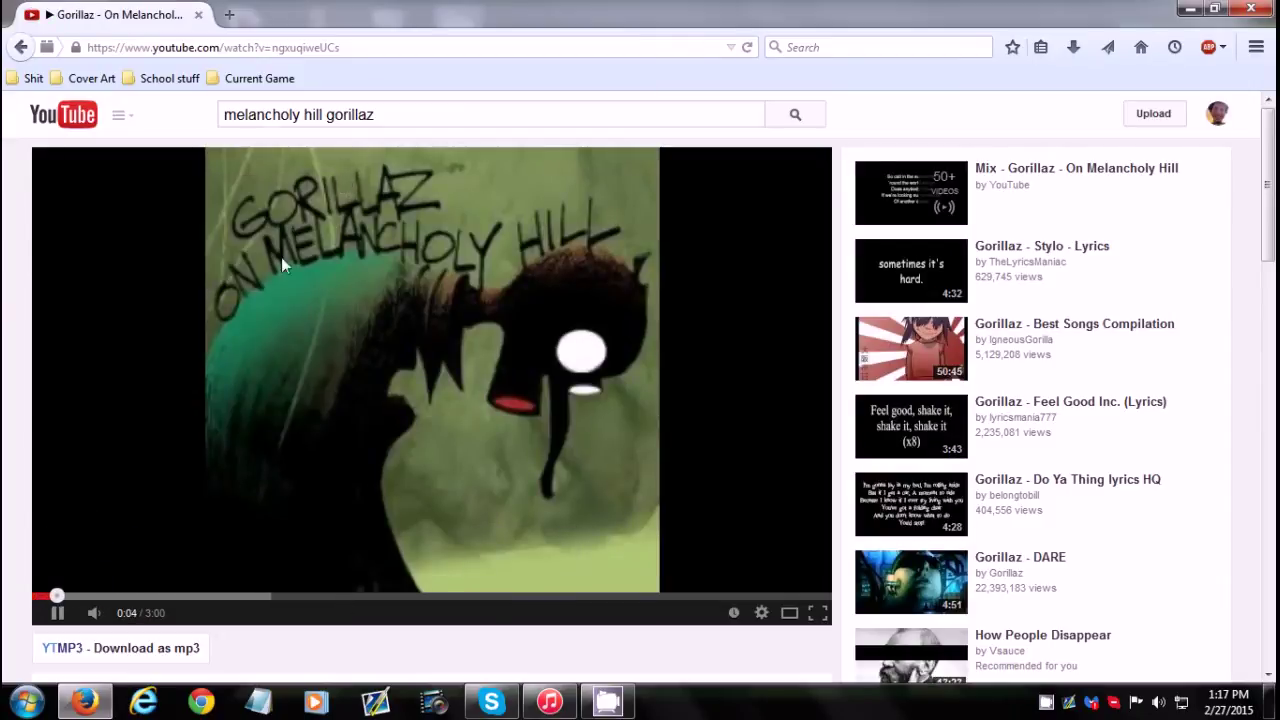
pyautogui.click(209, 596)
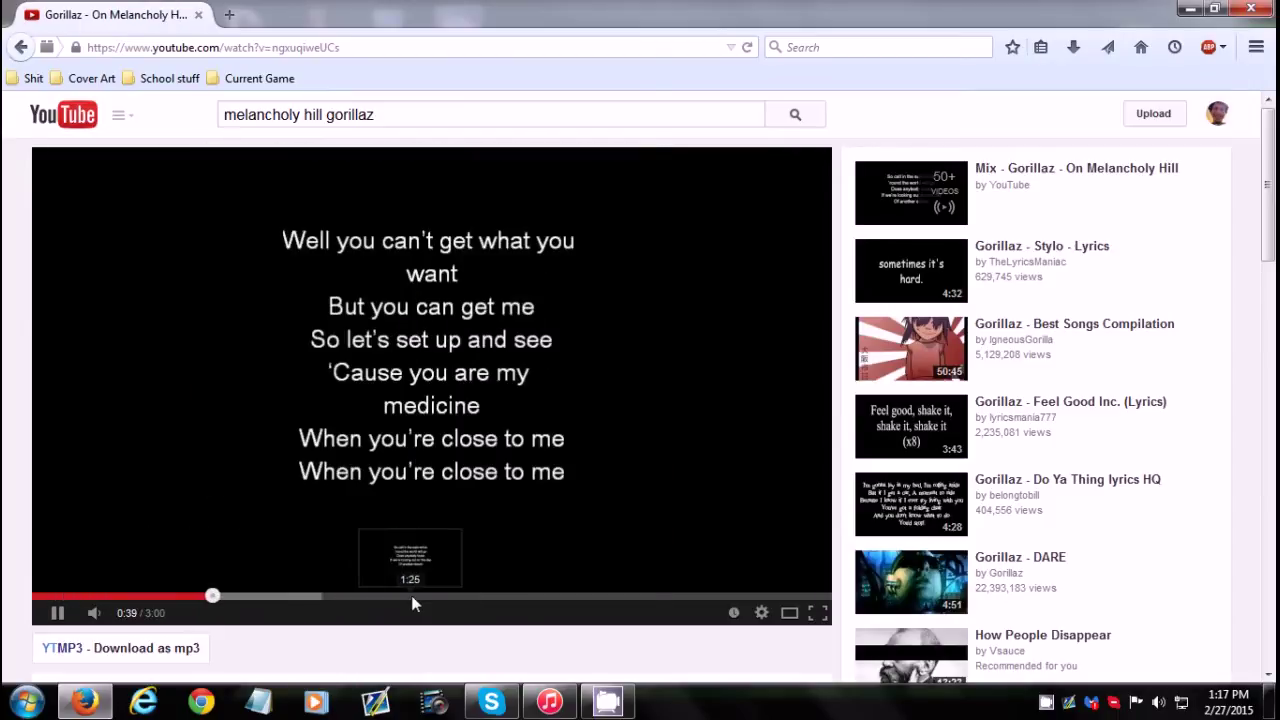
pyautogui.click(431, 596)
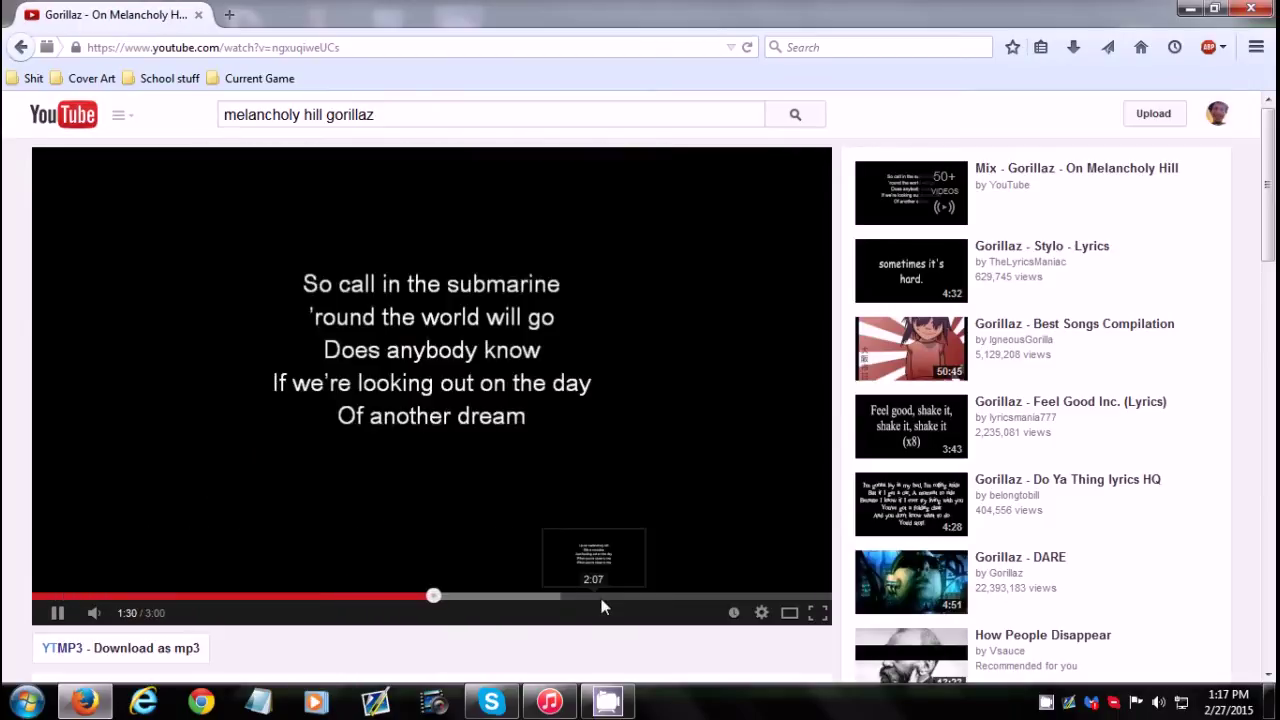
pyautogui.click(620, 596)
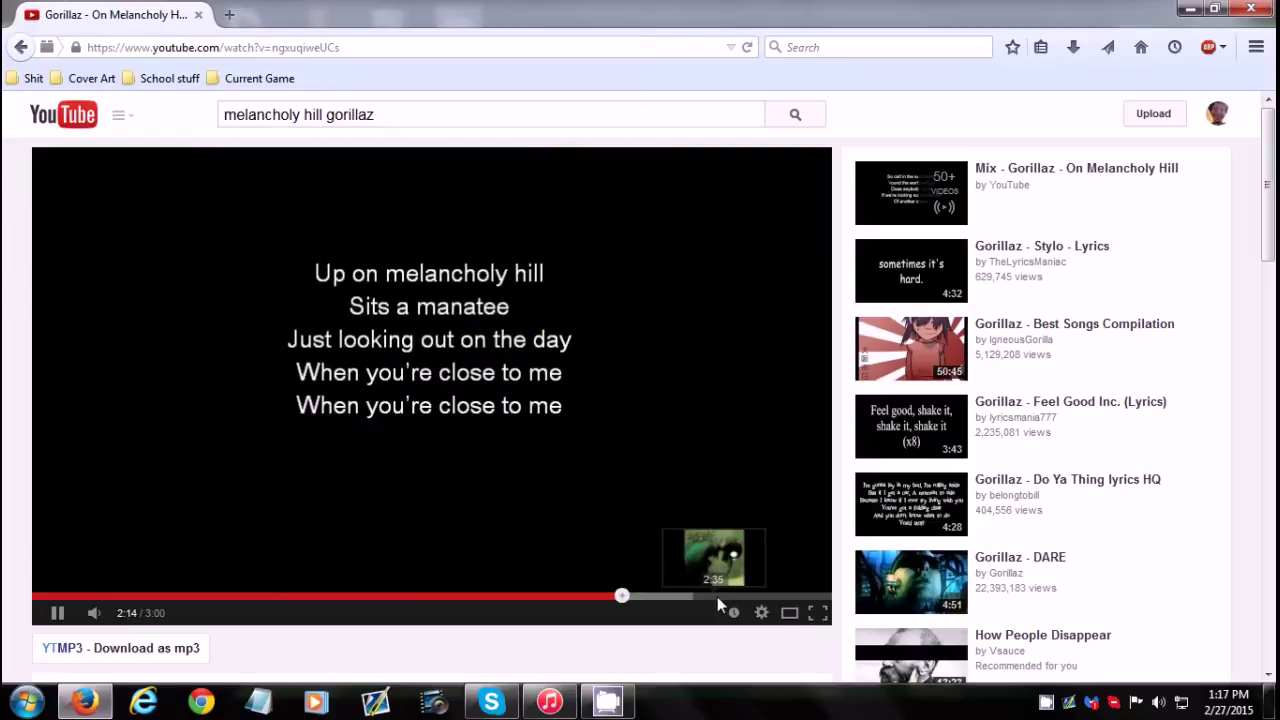
pyautogui.click(716, 596)
pyautogui.click(790, 611)
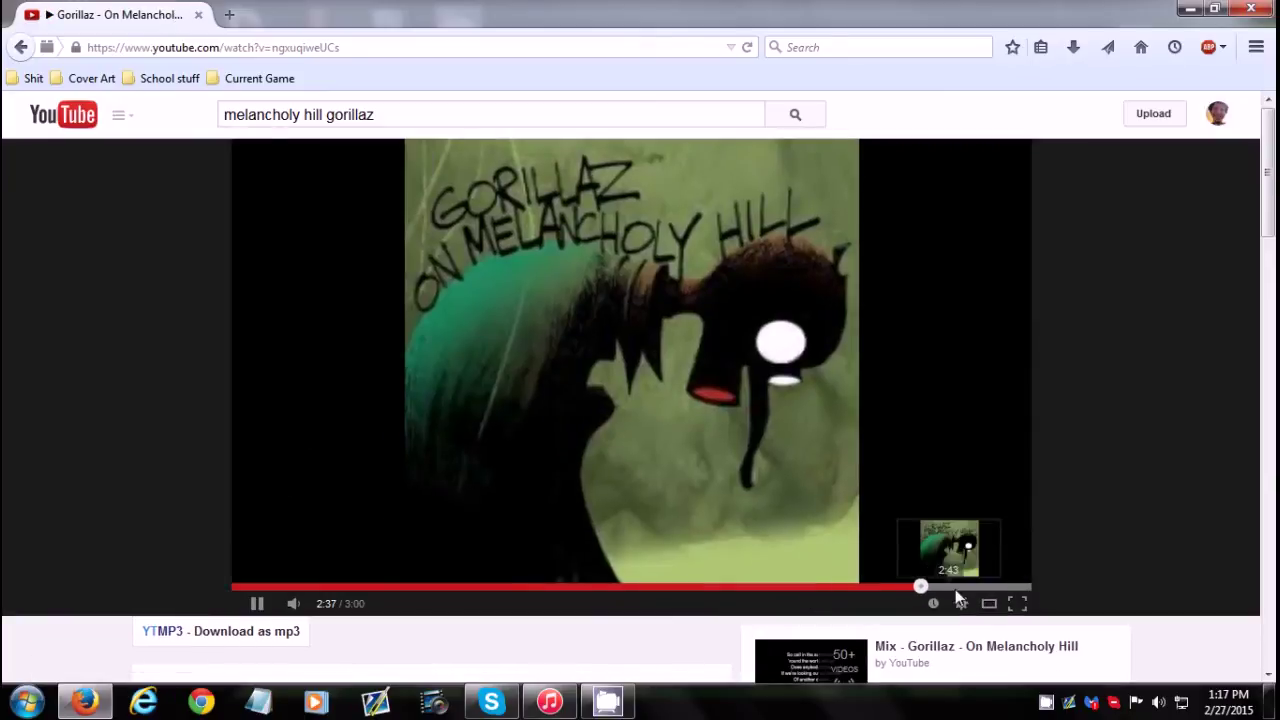
pyautogui.click(1018, 595)
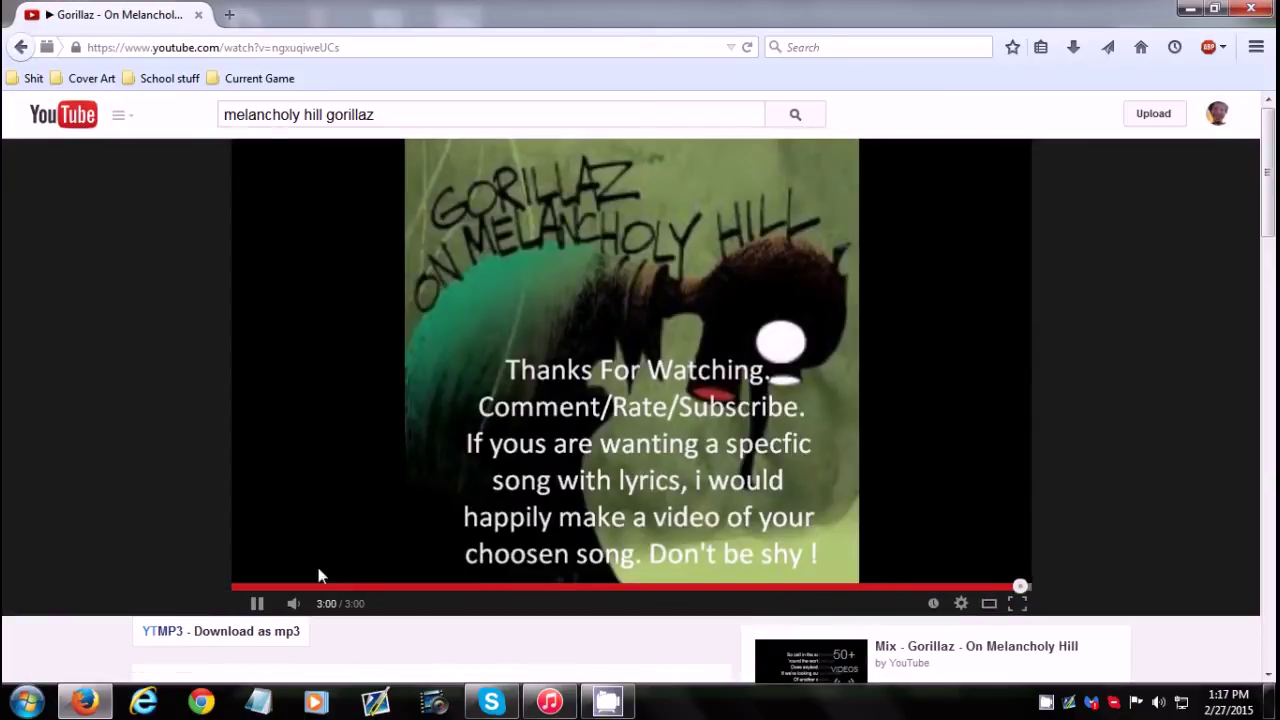
# Copy the video's page address from the address bar.
pyautogui.click(290, 47)
pyautogui.rightClick(296, 47)
pyautogui.click(330, 105)
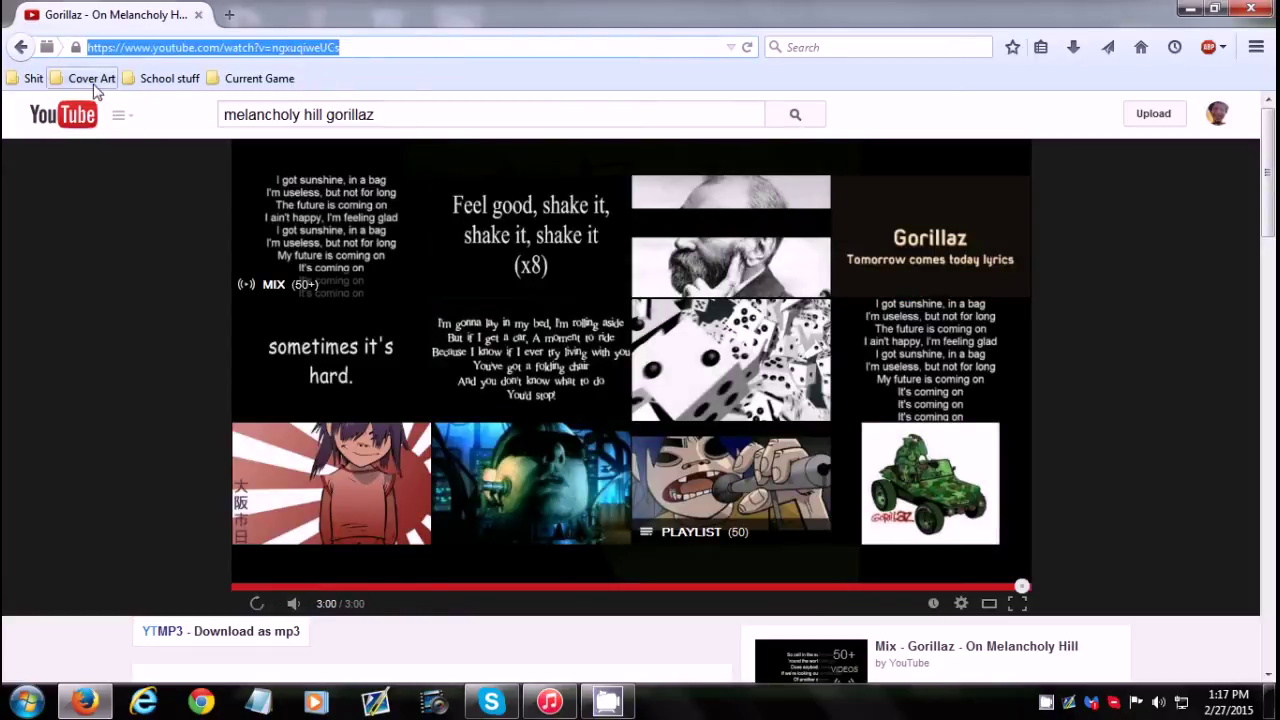
# Open the YouTube to mp3 Converter bookmark and paste the video link into its URL field.
pyautogui.click(92, 78)
pyautogui.click(115, 124)
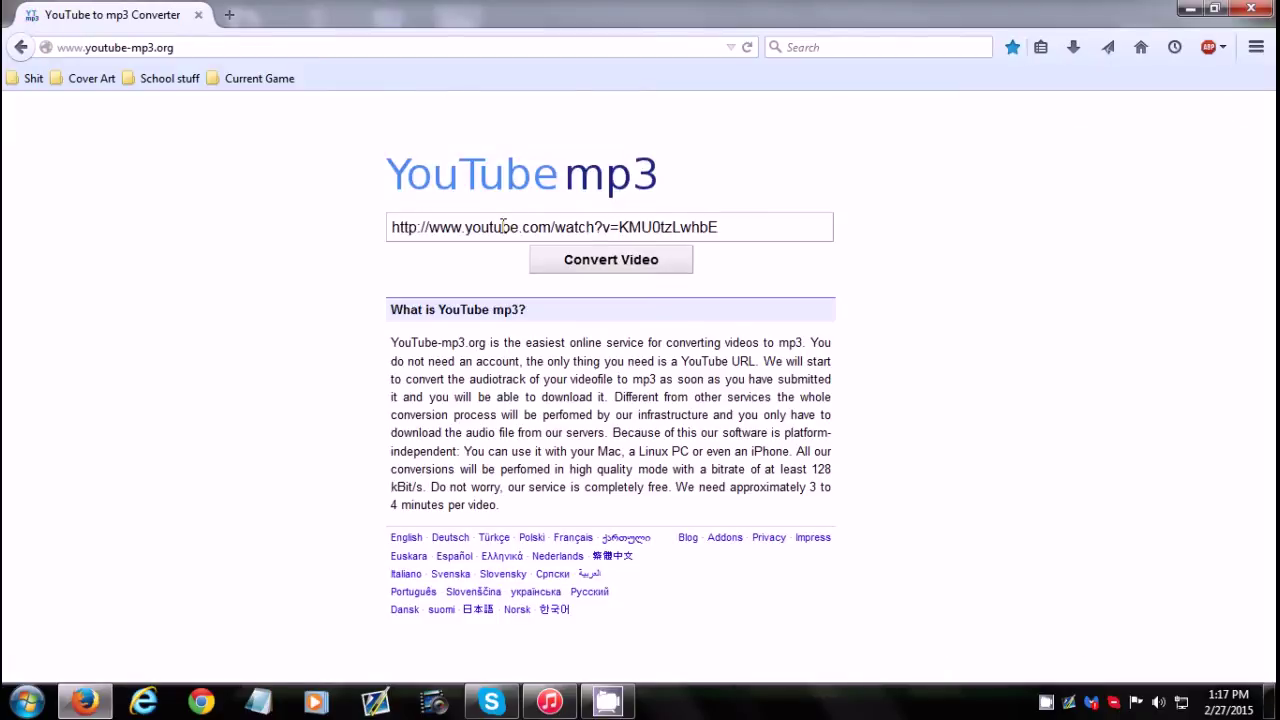
pyautogui.click(503, 226)
pyautogui.hotkey('ctrl', 'v')
# Convert the video to mp3, download it, and show Firefox's finished downloads list.
pyautogui.click(573, 260)
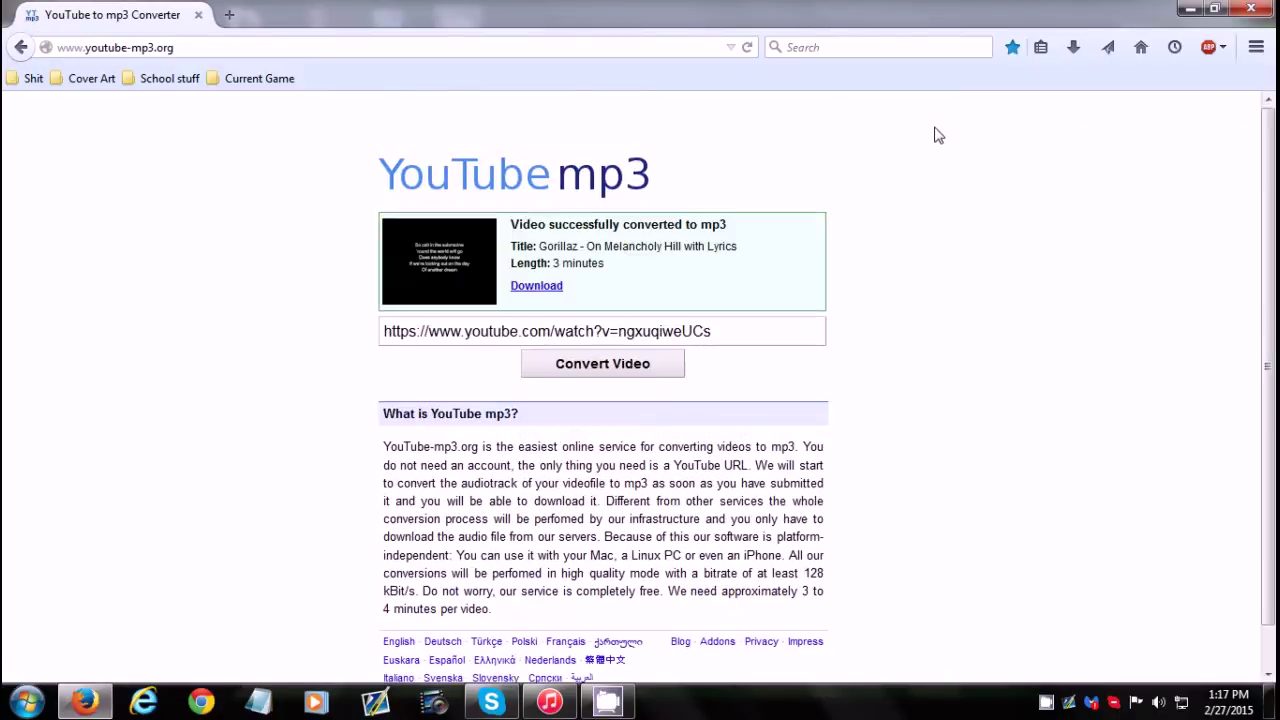
pyautogui.click(537, 287)
pyautogui.moveTo(1079, 9); pyautogui.dragTo(1064, 84)
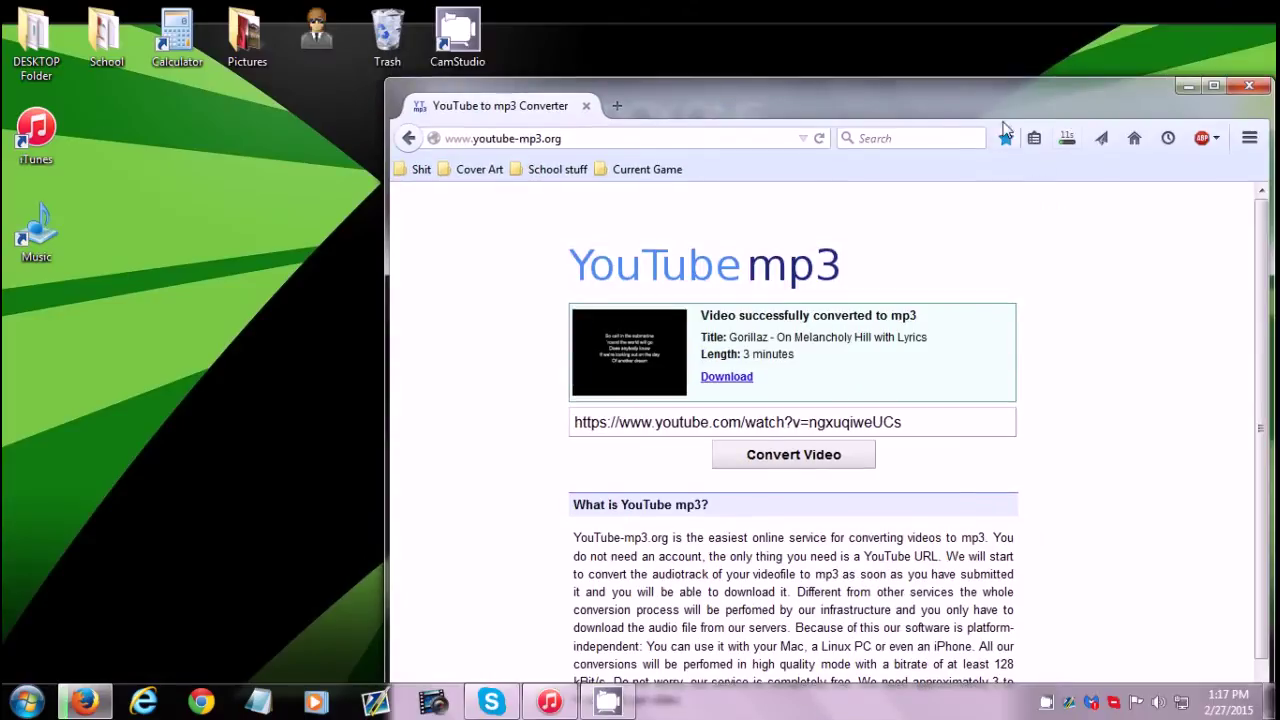
pyautogui.moveTo(1004, 124); pyautogui.dragTo(1019, 94)
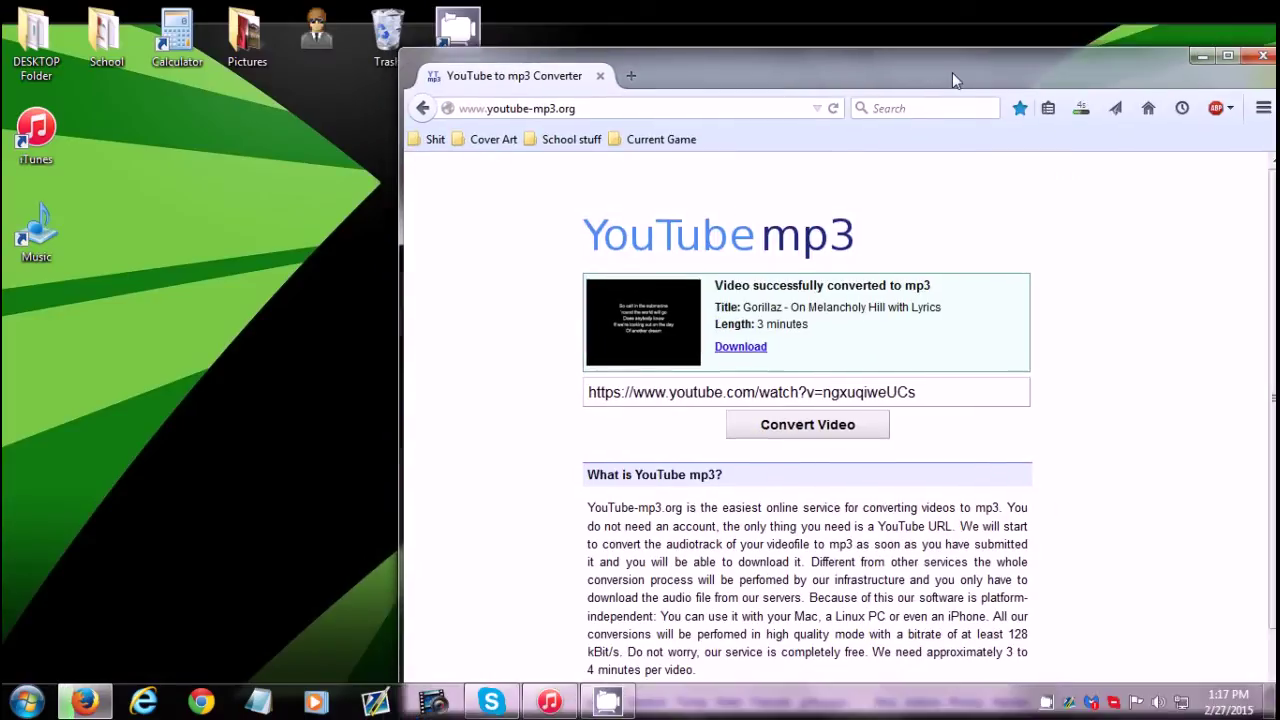
pyautogui.click(1082, 110)
# Drag the downloaded mp3 to the desktop and open its Properties on the Details tab.
pyautogui.moveTo(495, 201); pyautogui.dragTo(172, 210)
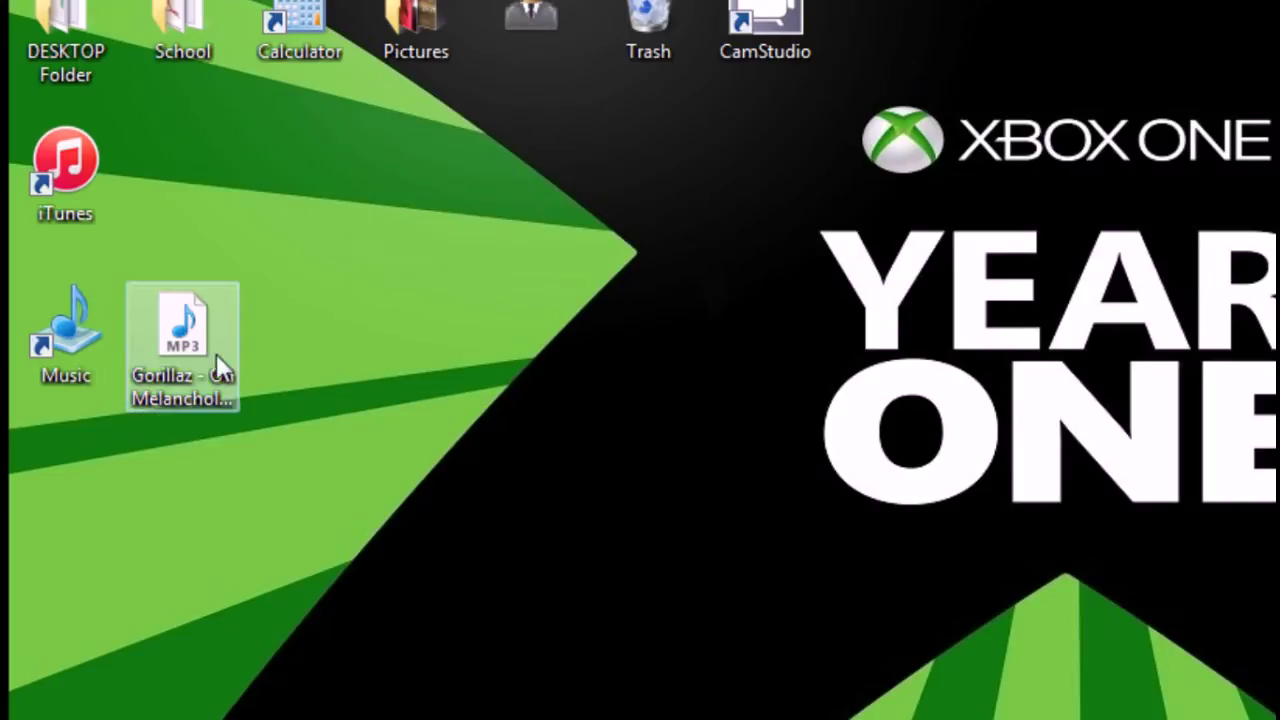
pyautogui.moveTo(214, 362)
pyautogui.mouseDown()
pyautogui.moveTo(188, 260)
pyautogui.moveTo(195, 345)
pyautogui.mouseUp()
pyautogui.rightClick(195, 360)
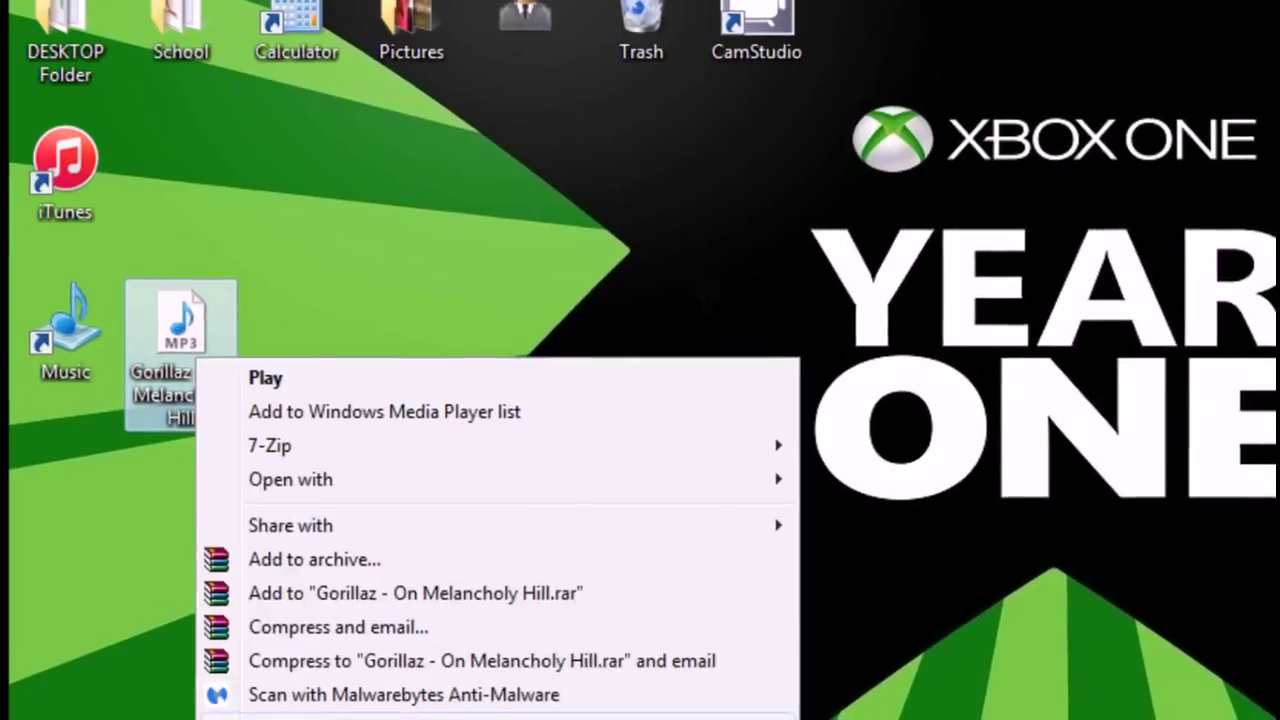
pyautogui.press('r')
pyautogui.click(405, 342)
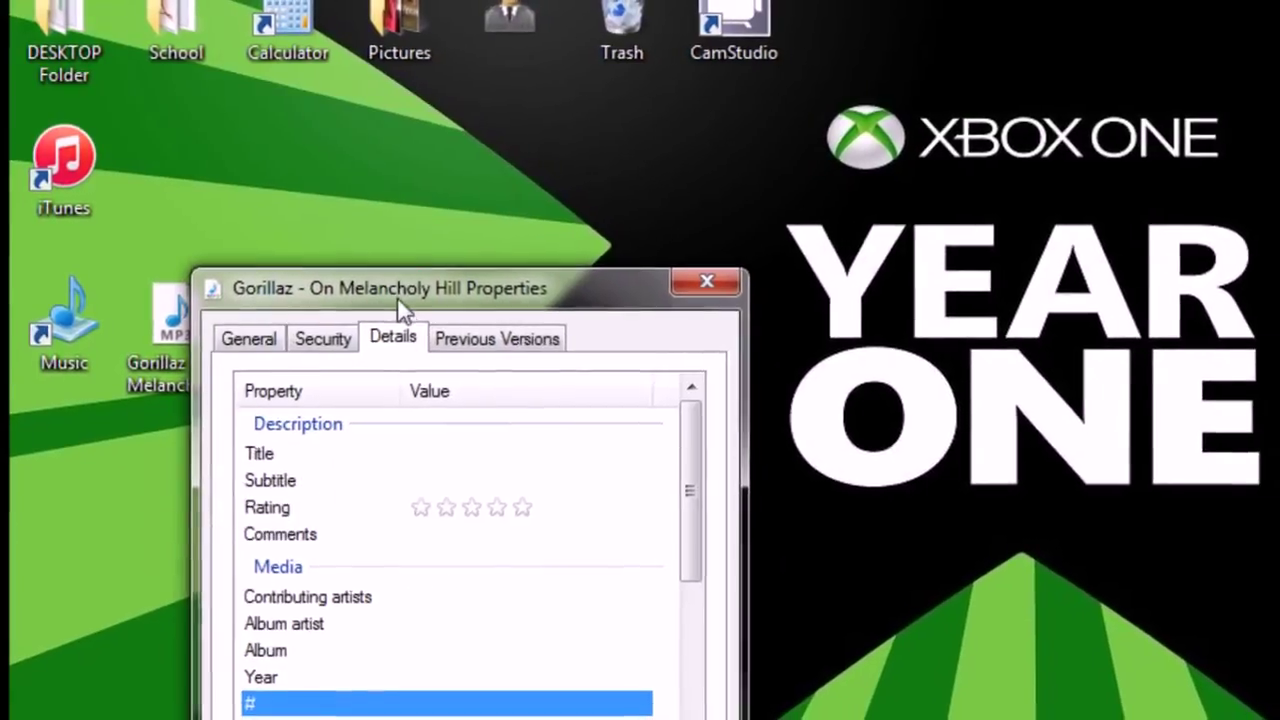
pyautogui.moveTo(398, 290); pyautogui.dragTo(537, 165)
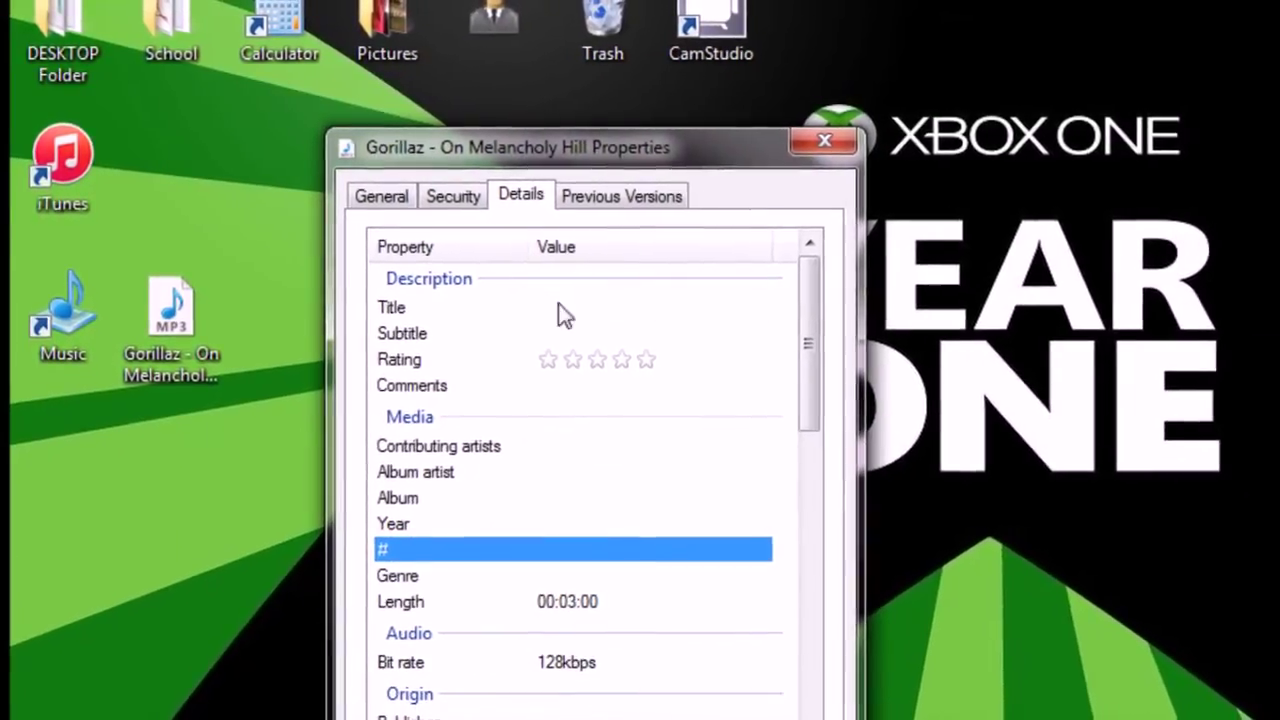
# Copy 'On Melancholy Hill' from the file name into the Title field.
pyautogui.rightClick(182, 350)
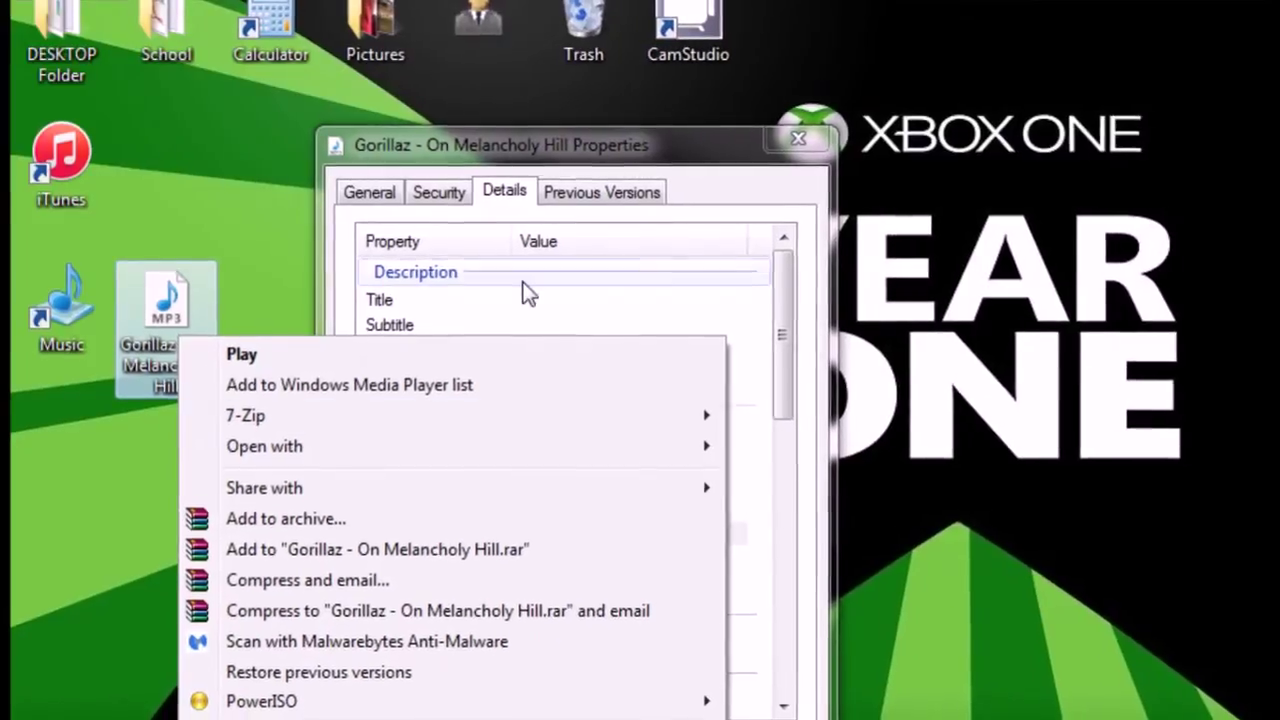
pyautogui.click(540, 301)
pyautogui.click(188, 344)
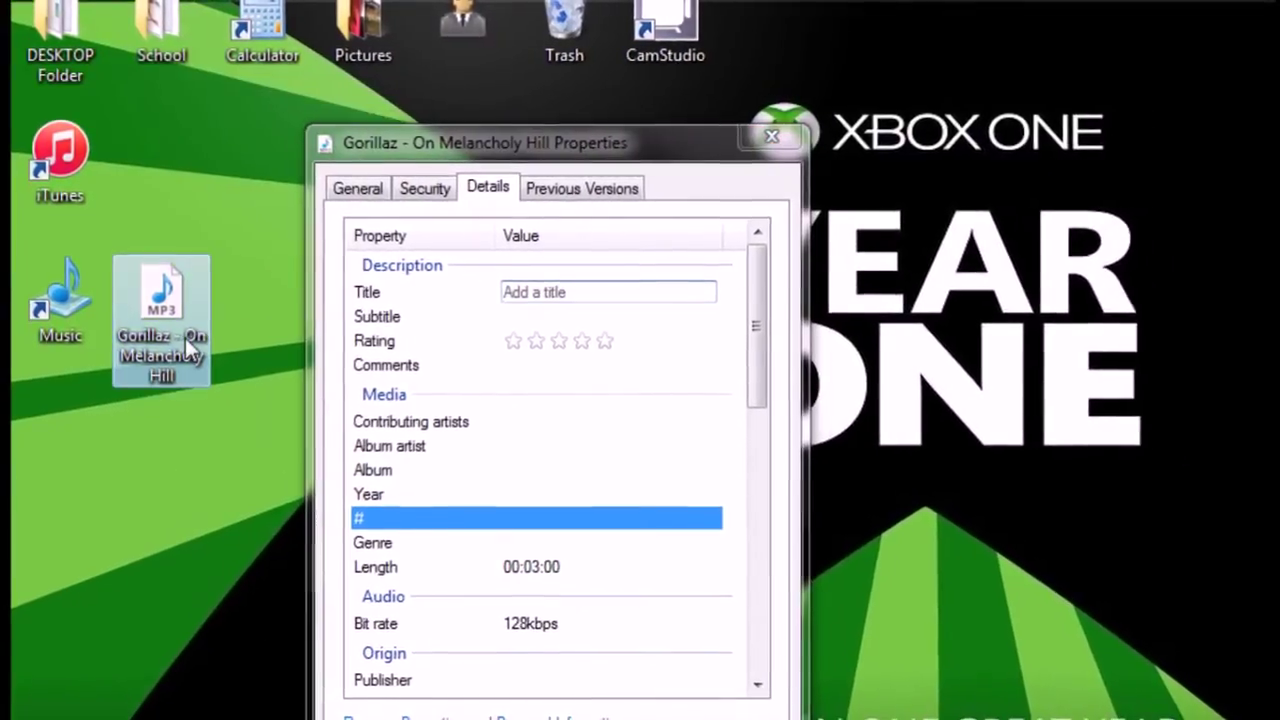
pyautogui.click(181, 353)
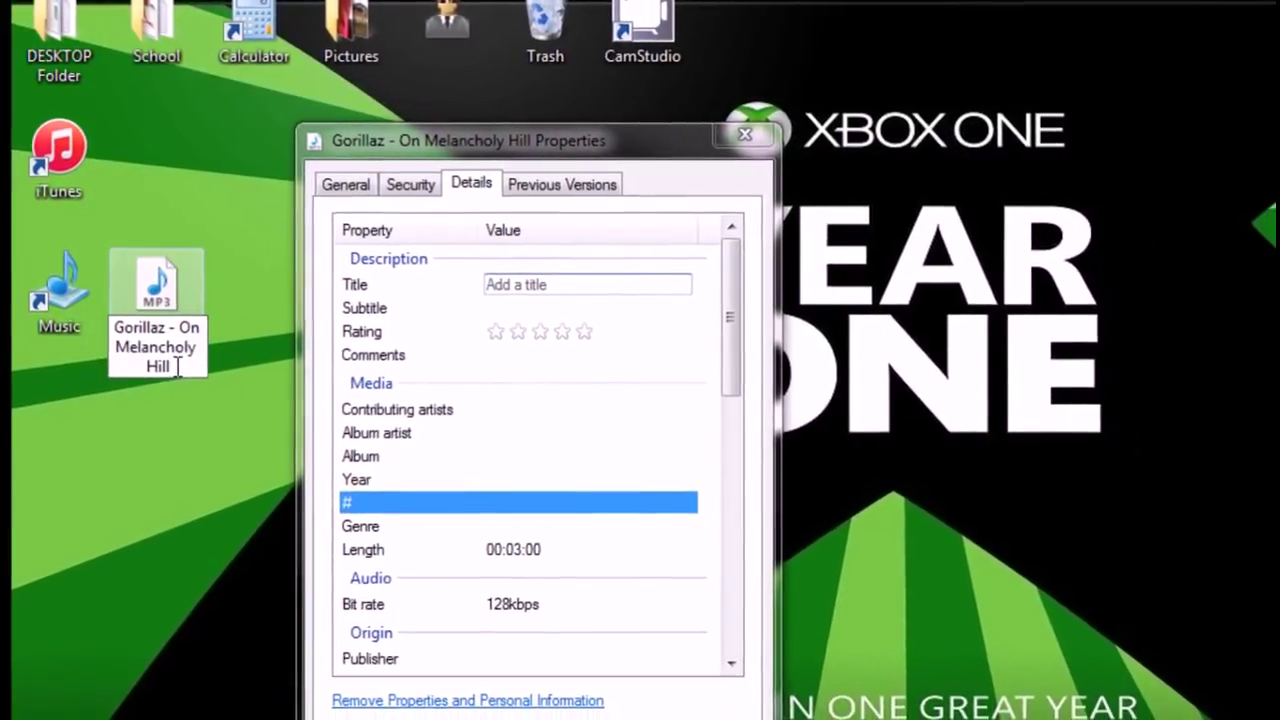
pyautogui.moveTo(179, 369); pyautogui.dragTo(182, 330)
pyautogui.rightClick(182, 327)
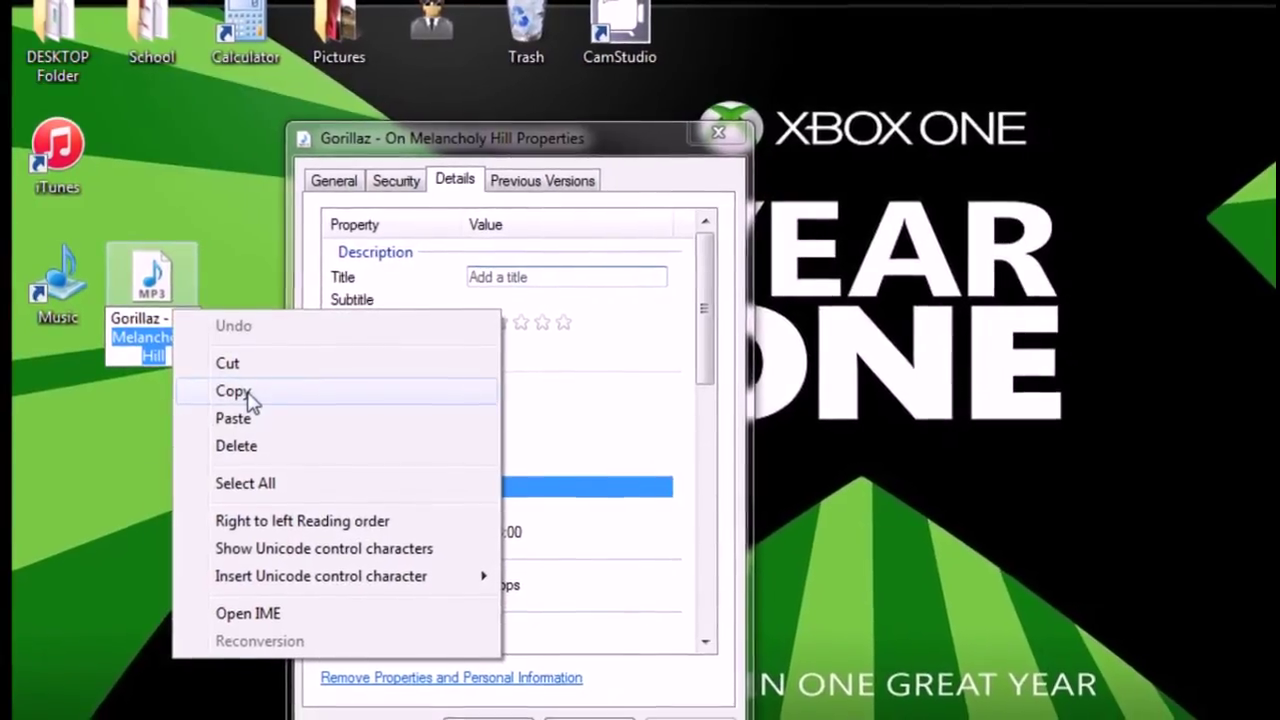
pyautogui.click(300, 392)
pyautogui.click(521, 284)
pyautogui.write('On Melancholy Hill')
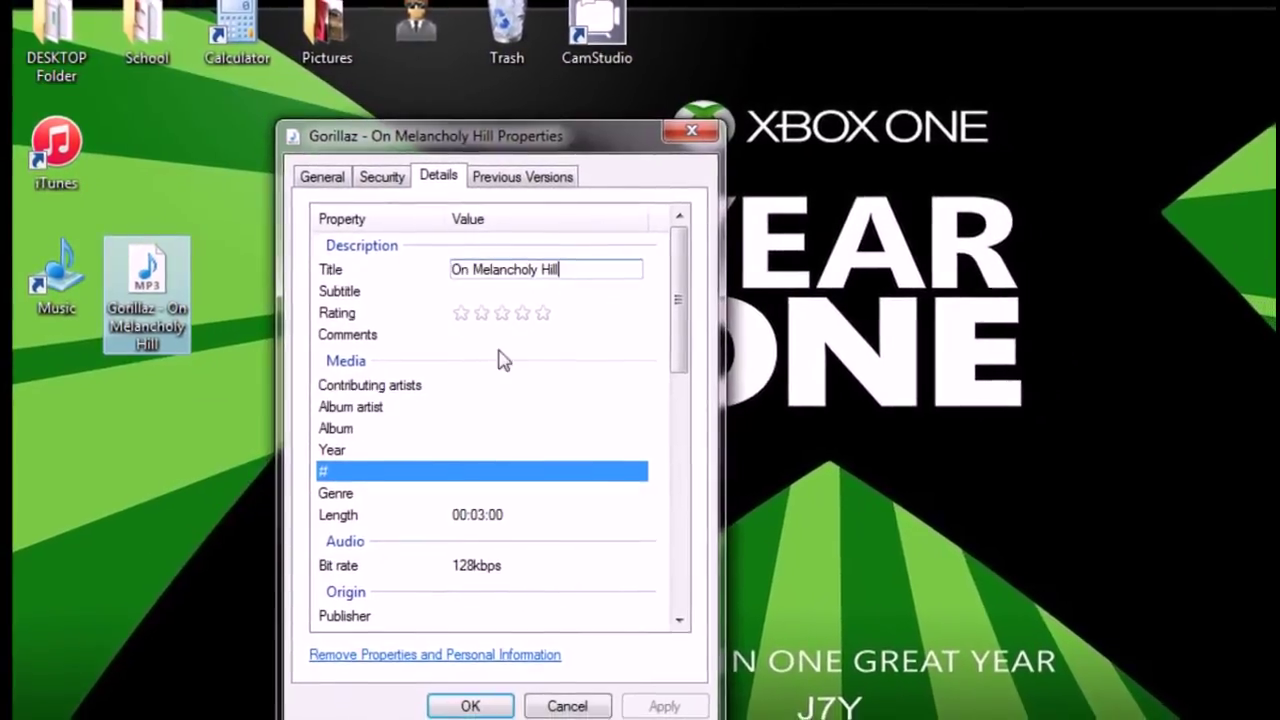
# Copy 'Gorillaz' from the file name into Contributing artists.
pyautogui.click(513, 387)
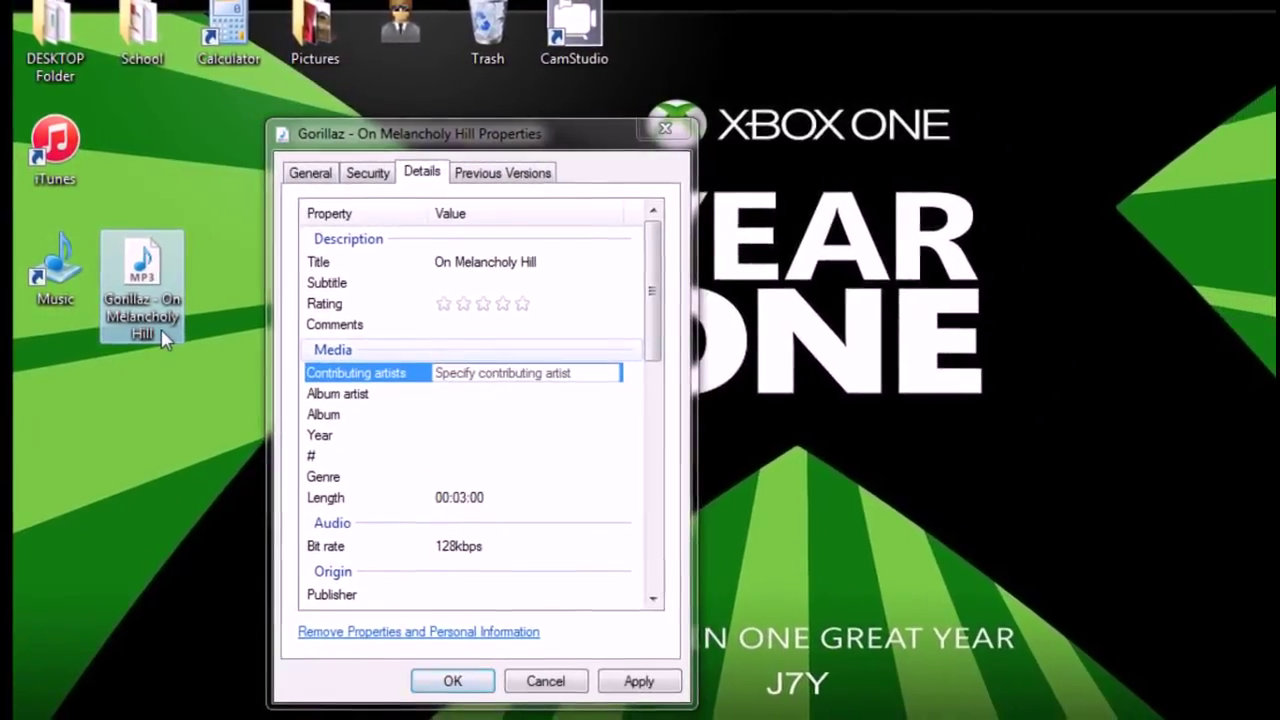
pyautogui.click(158, 318)
pyautogui.click(150, 301)
pyautogui.moveTo(145, 293); pyautogui.dragTo(102, 293)
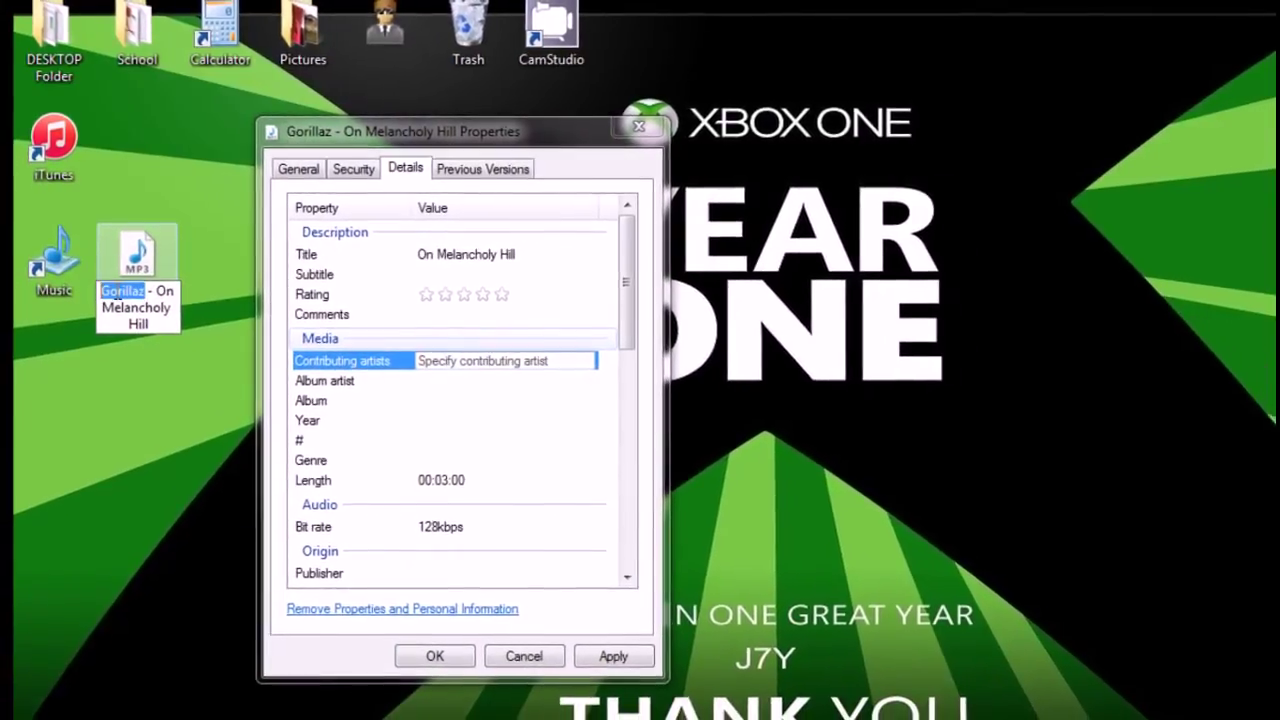
pyautogui.rightClick(135, 292)
pyautogui.click(215, 363)
pyautogui.hotkey('ctrl', 'v')
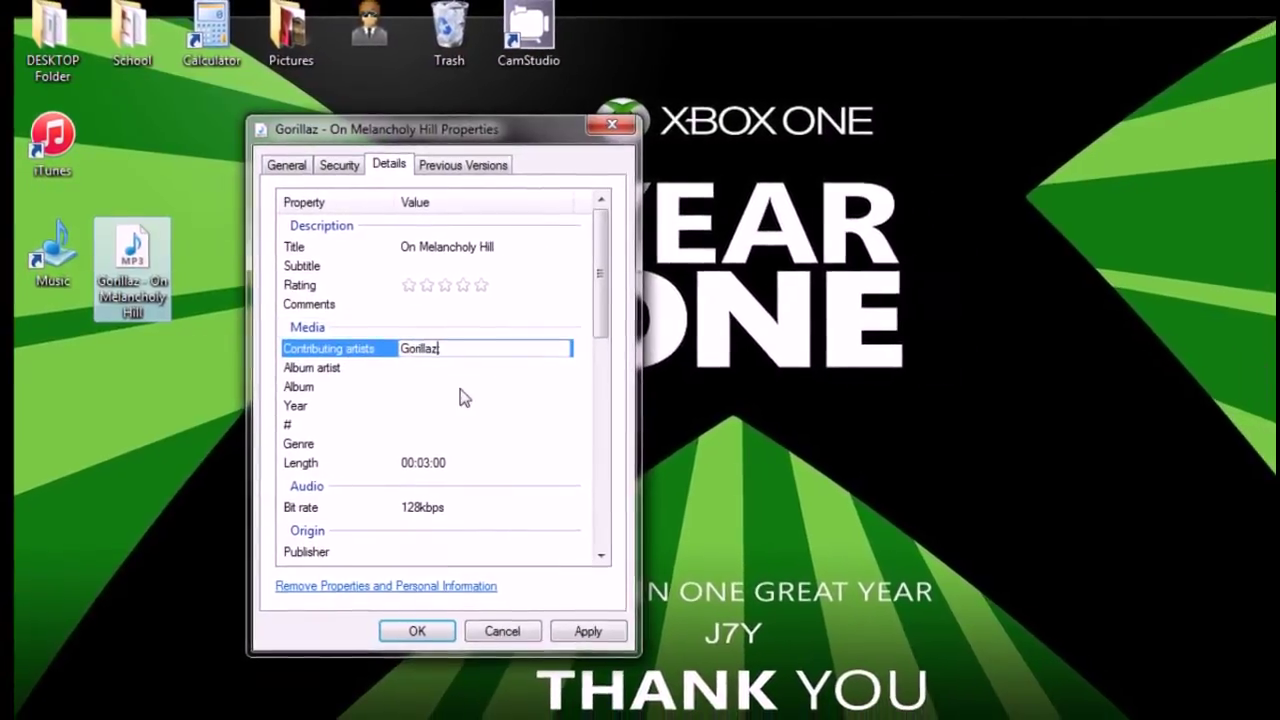
# Paste Gorillaz as the Album artist and start editing the Album field.
pyautogui.click(433, 390)
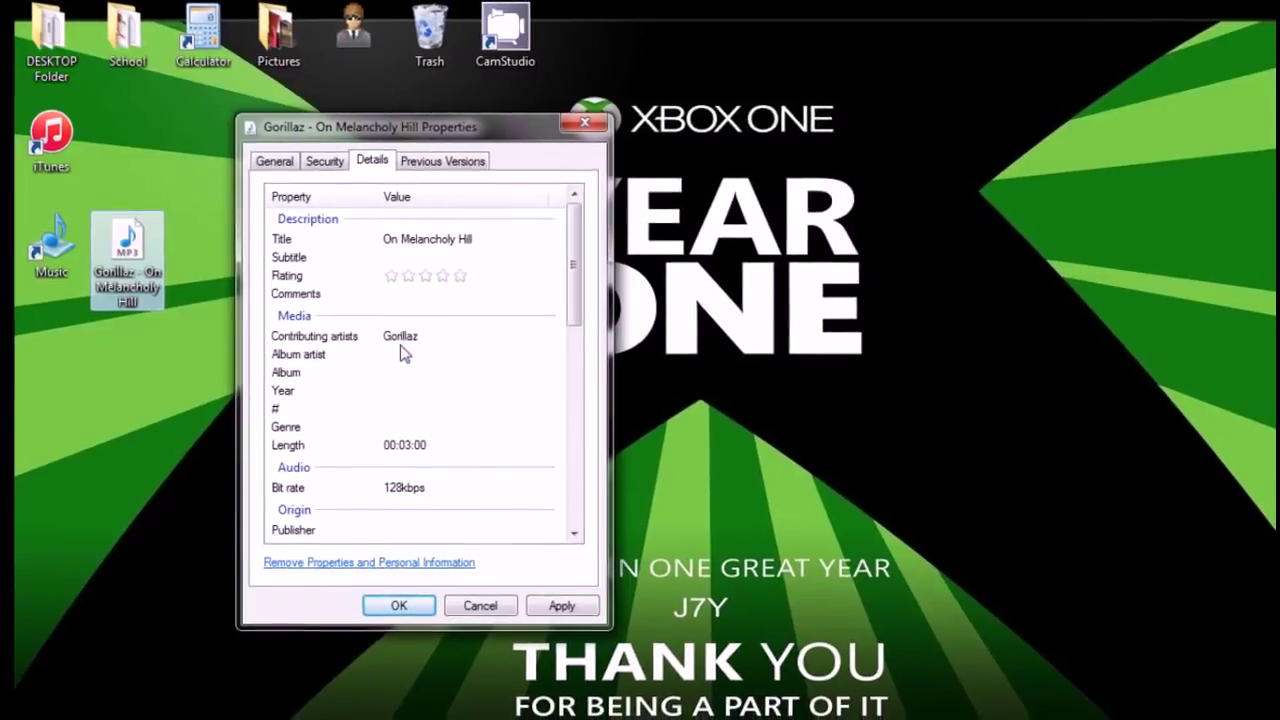
pyautogui.click(445, 357)
pyautogui.hotkey('ctrl', 'v')
pyautogui.click(392, 362)
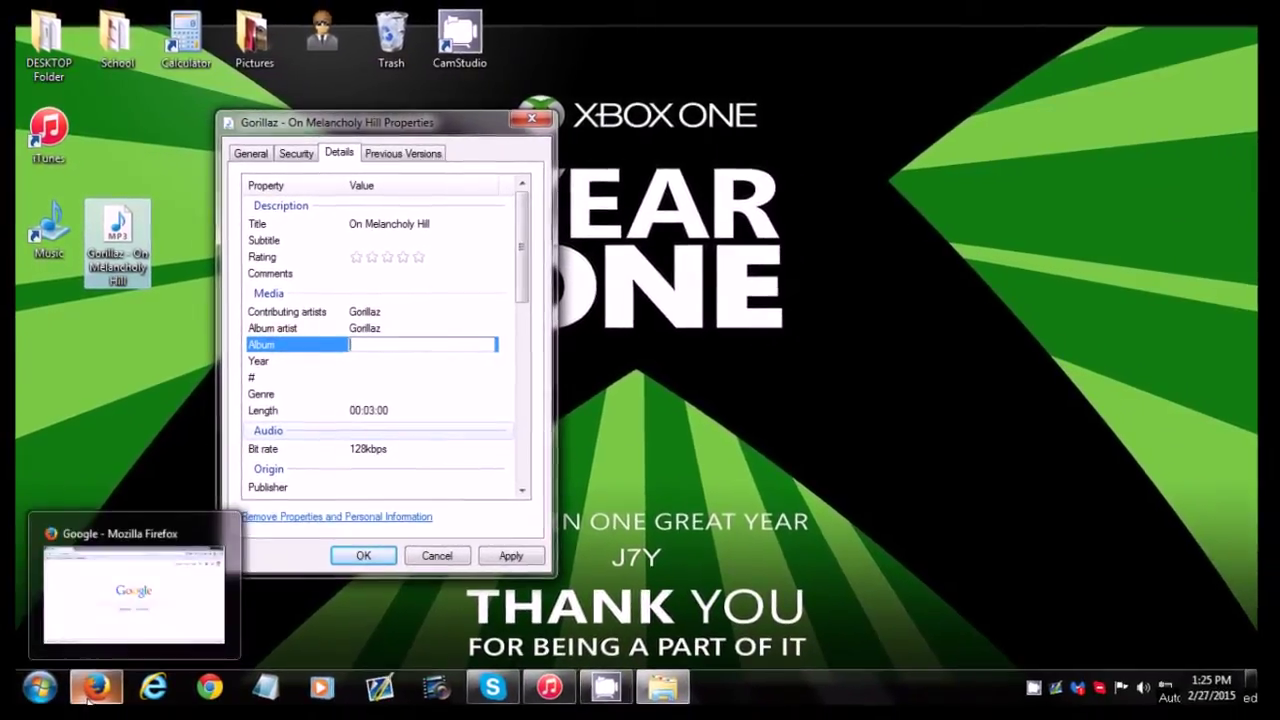
pyautogui.click(92, 698)
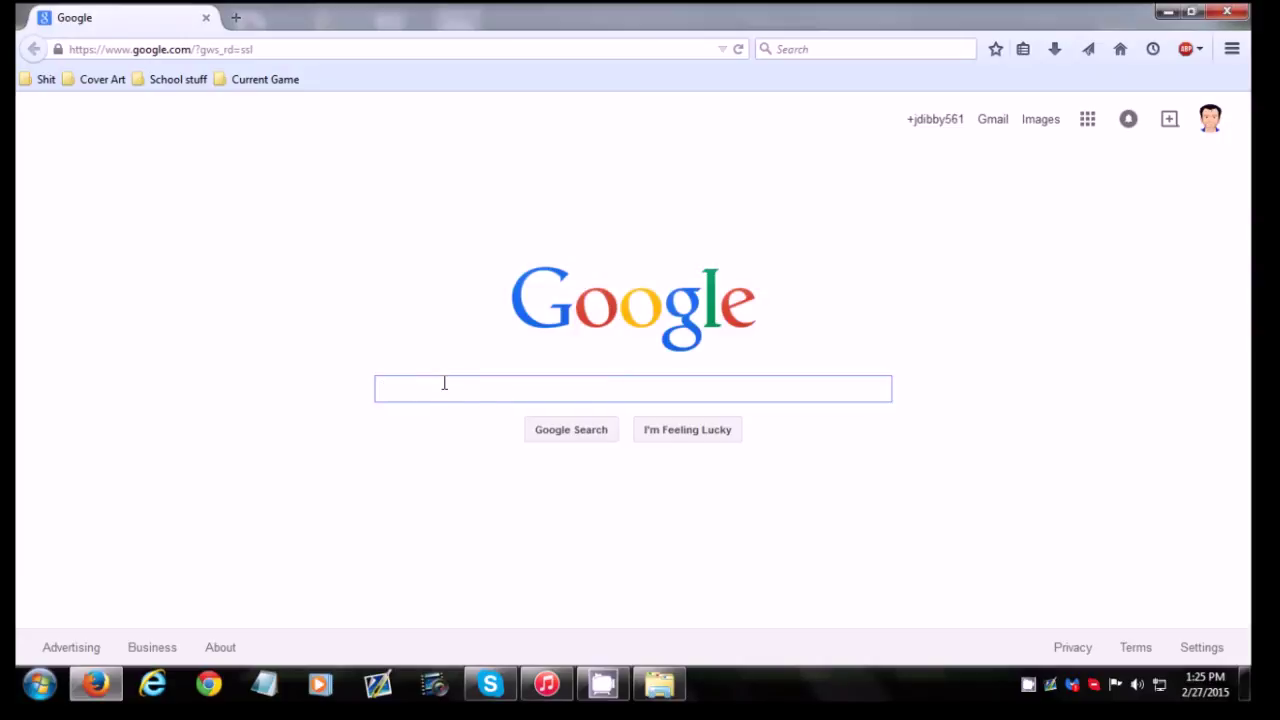
# Google 'gorrilaz melancholy hill album', then refine the query to 'gorrilaz melancholy hill'.
pyautogui.write('gorrilaz melancholy hill a')
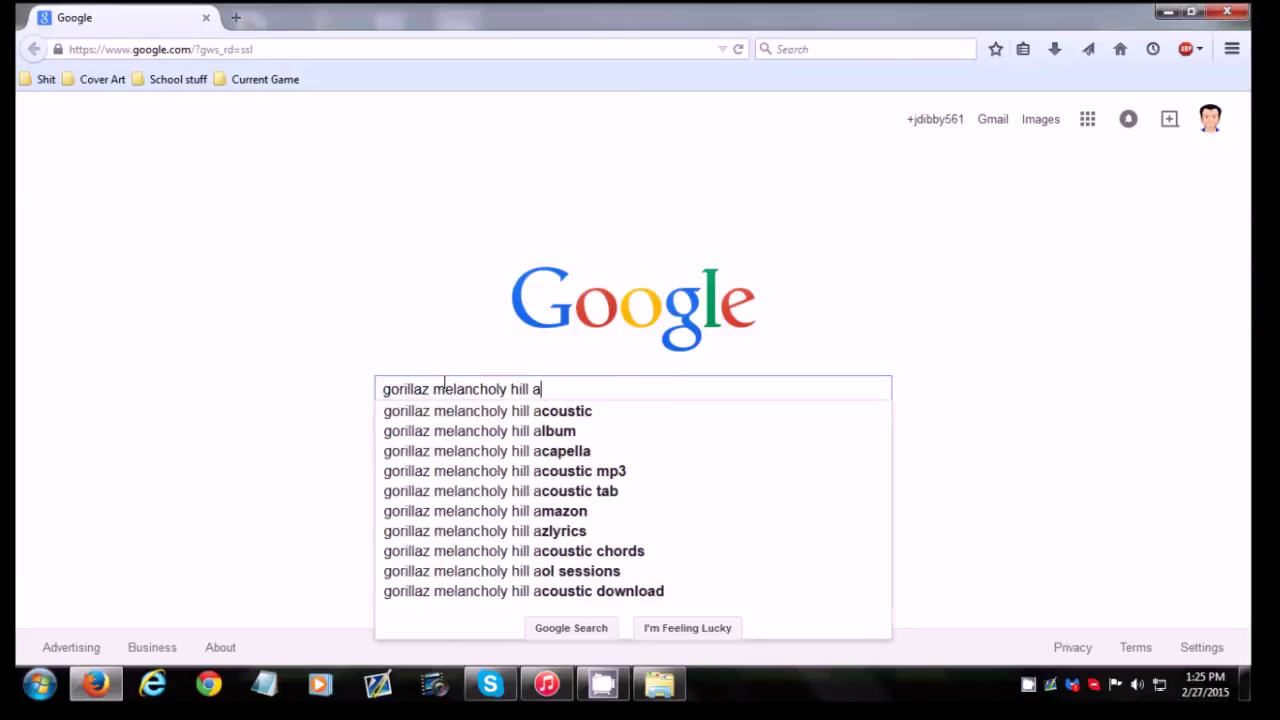
pyautogui.write('lbum')
pyautogui.press('Return')
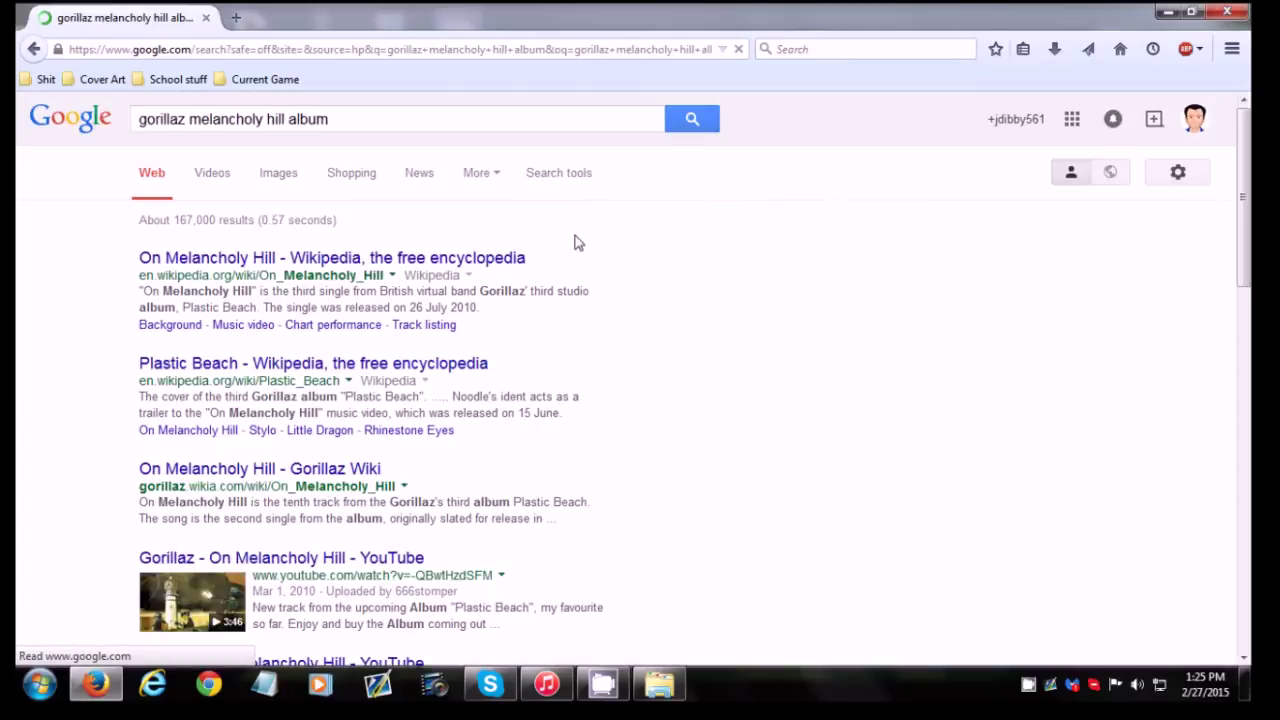
pyautogui.moveTo(288, 119); pyautogui.dragTo(371, 120)
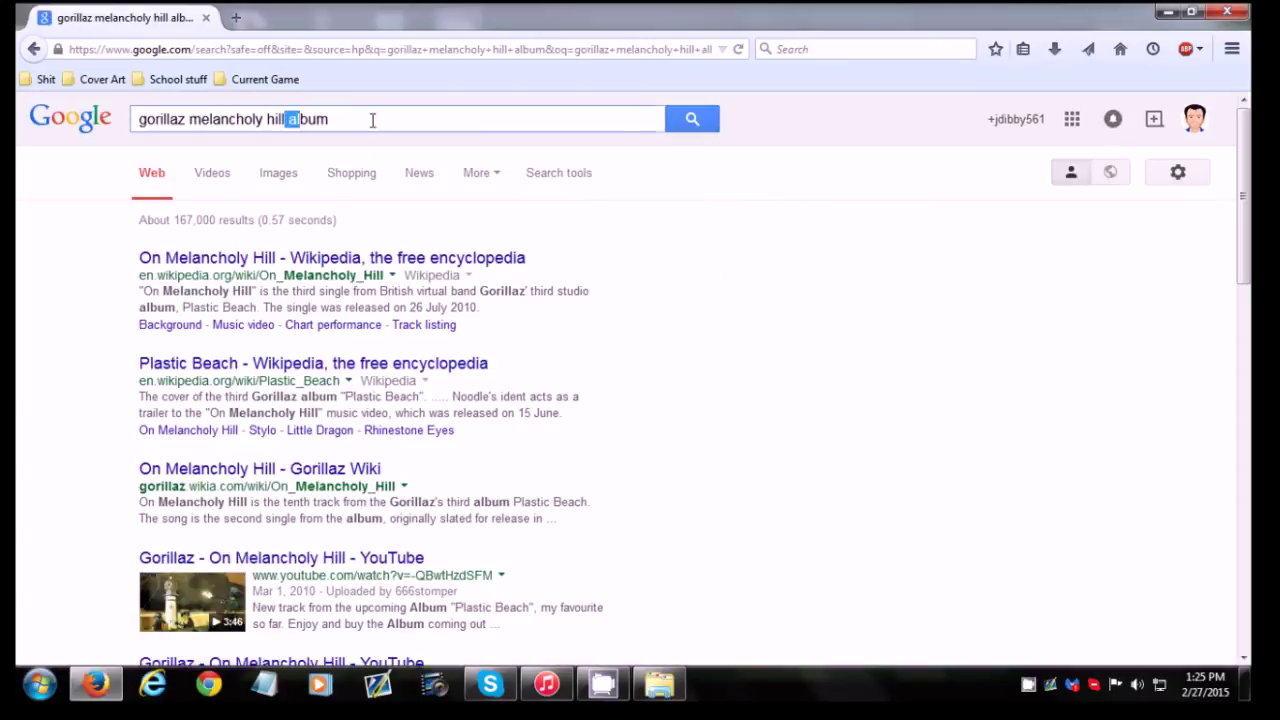
pyautogui.press('BackSpace')
pyautogui.press('Return')
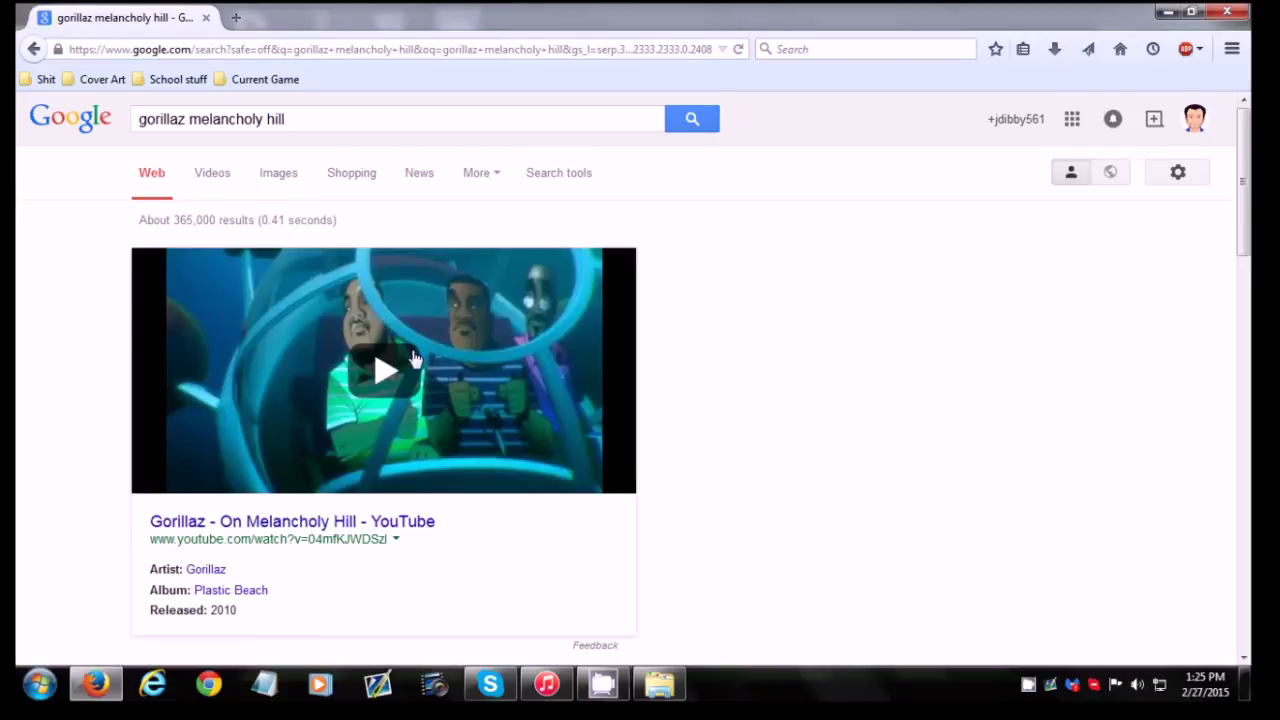
pyautogui.scroll(-2, 294, 486)
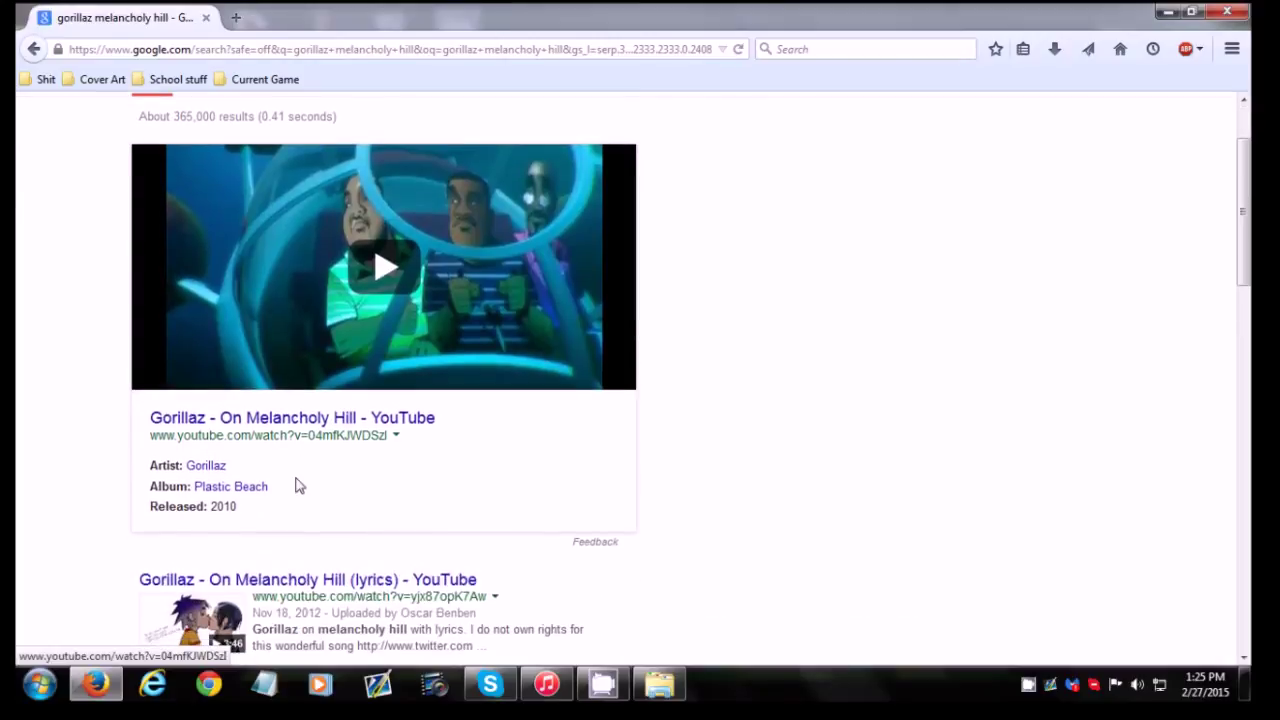
# Copy Plastic Beach from the results for the Album tag and begin entering the Year.
pyautogui.rightClick(200, 490)
pyautogui.click(271, 362)
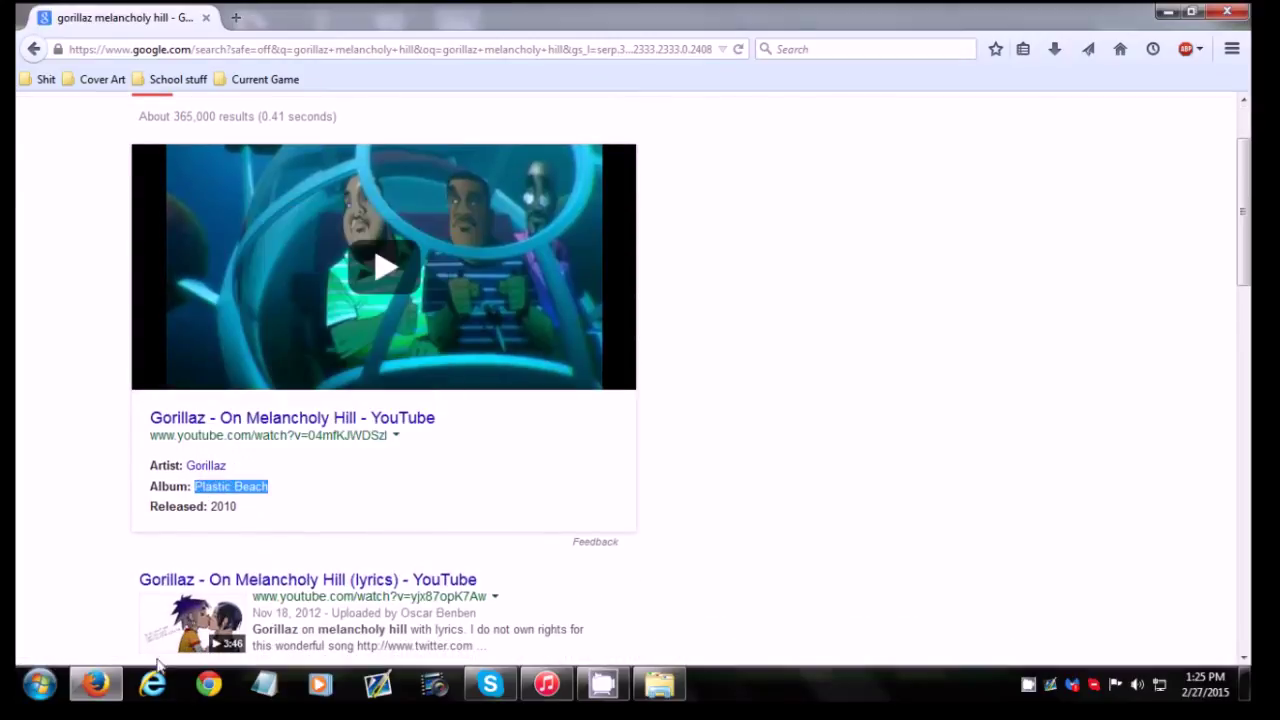
pyautogui.click(603, 684)
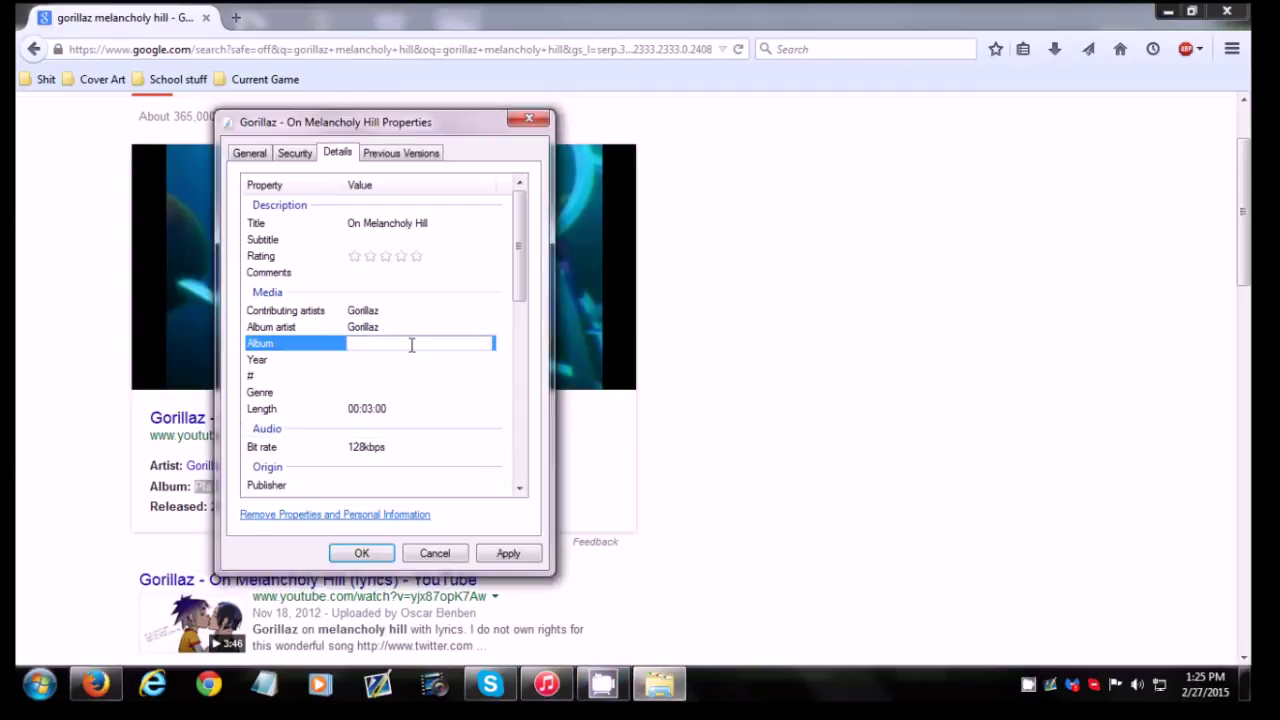
pyautogui.click(706, 395)
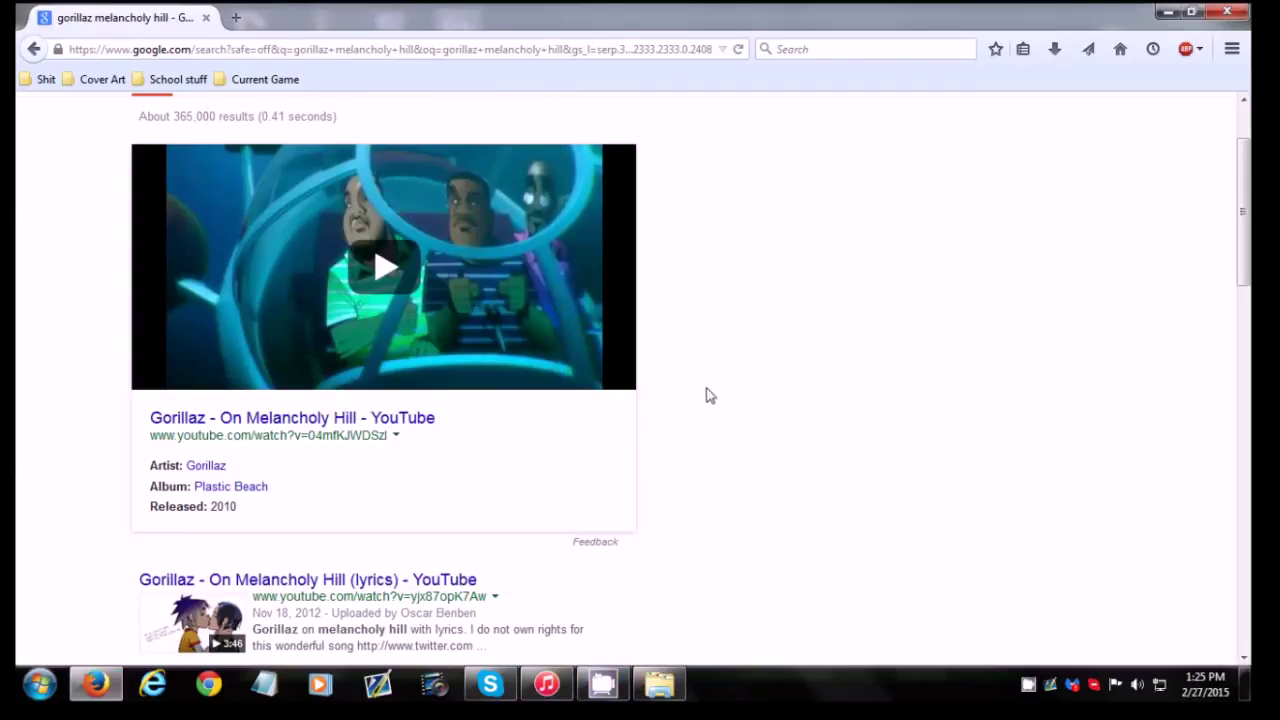
pyautogui.click(659, 688)
pyautogui.click(364, 362)
pyautogui.write('2010')
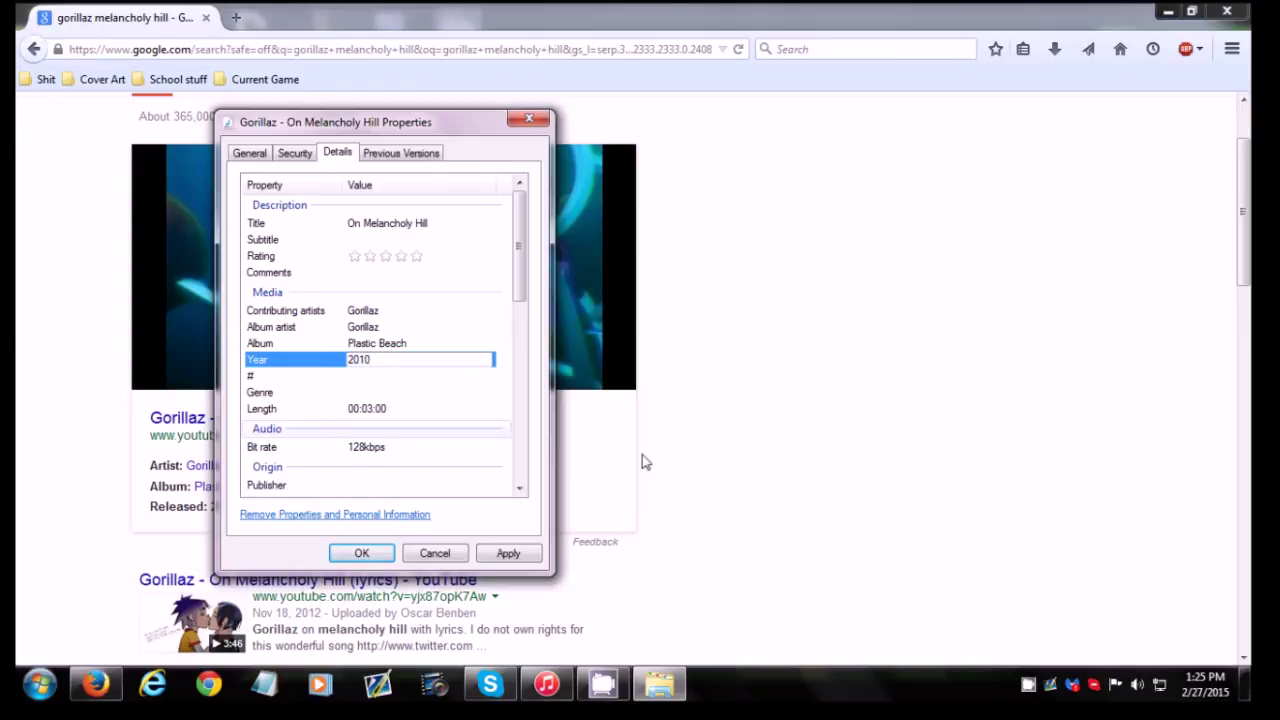
pyautogui.click(688, 450)
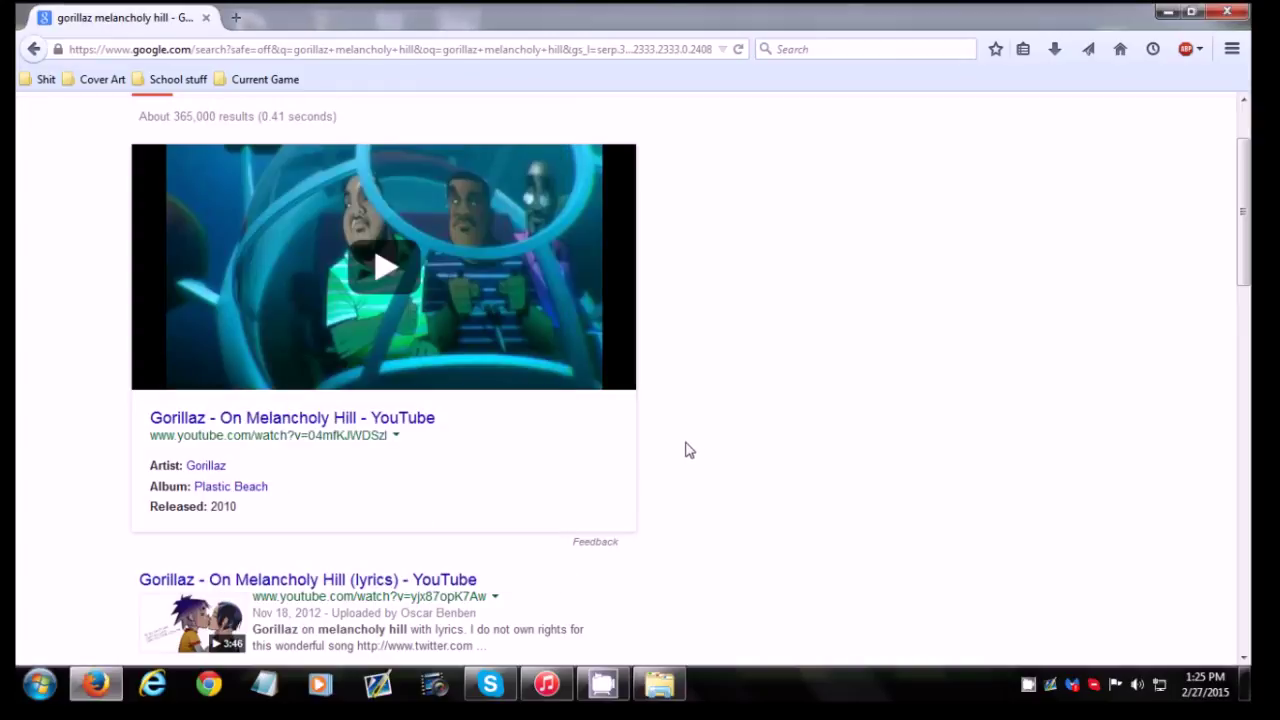
# Open the Plastic Beach song list and confirm On Melancholy Hill is track 10.
pyautogui.click(255, 488)
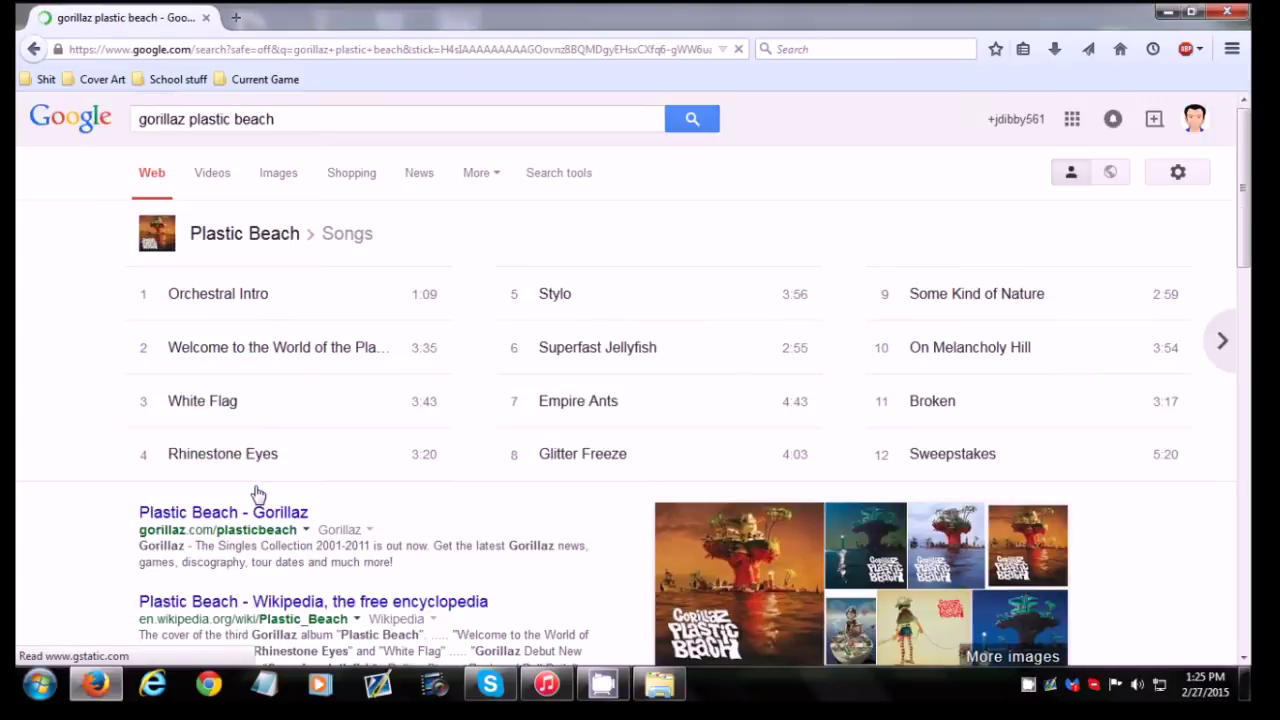
pyautogui.scroll(-5, 600, 405)
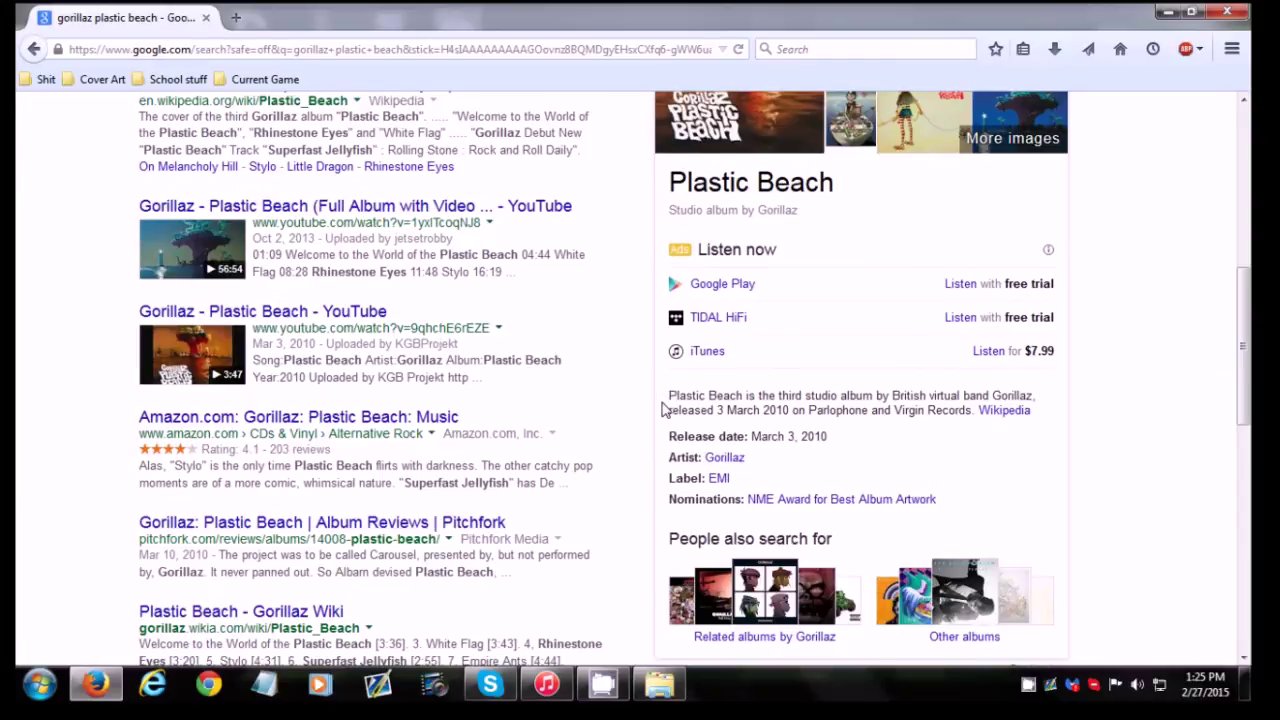
pyautogui.scroll(4, 662, 410)
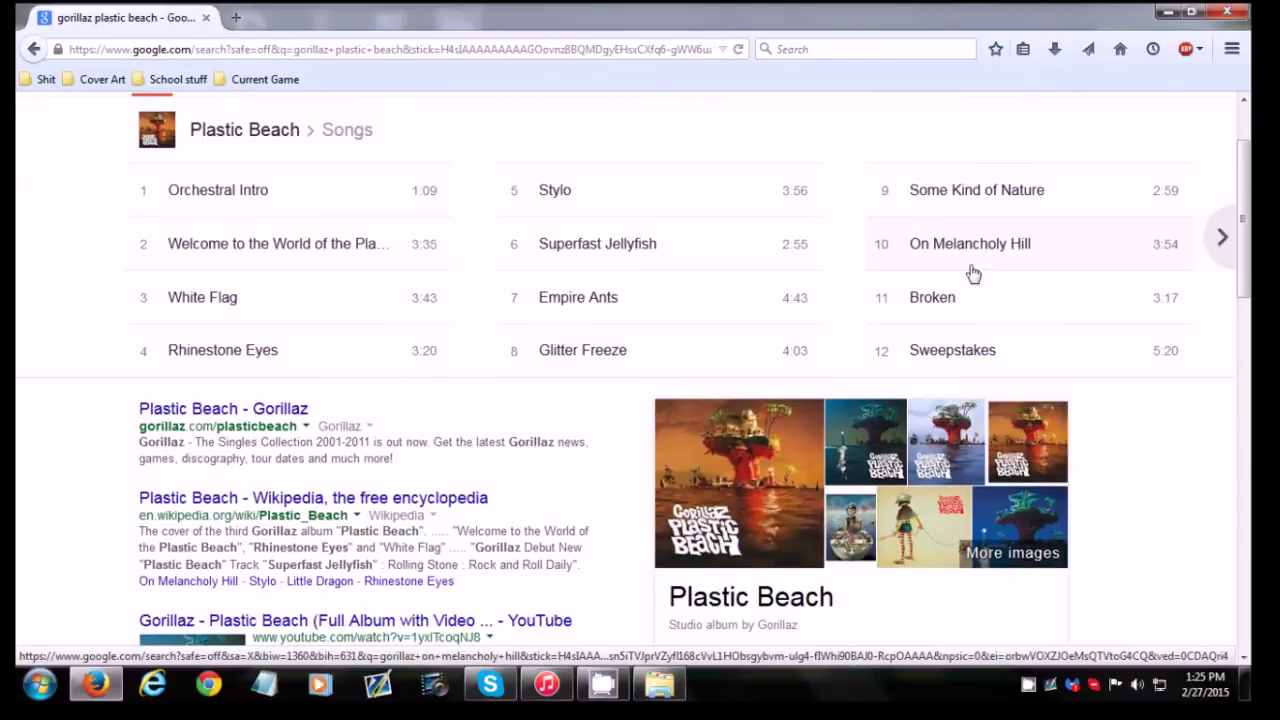
pyautogui.scroll(1, 362, 360)
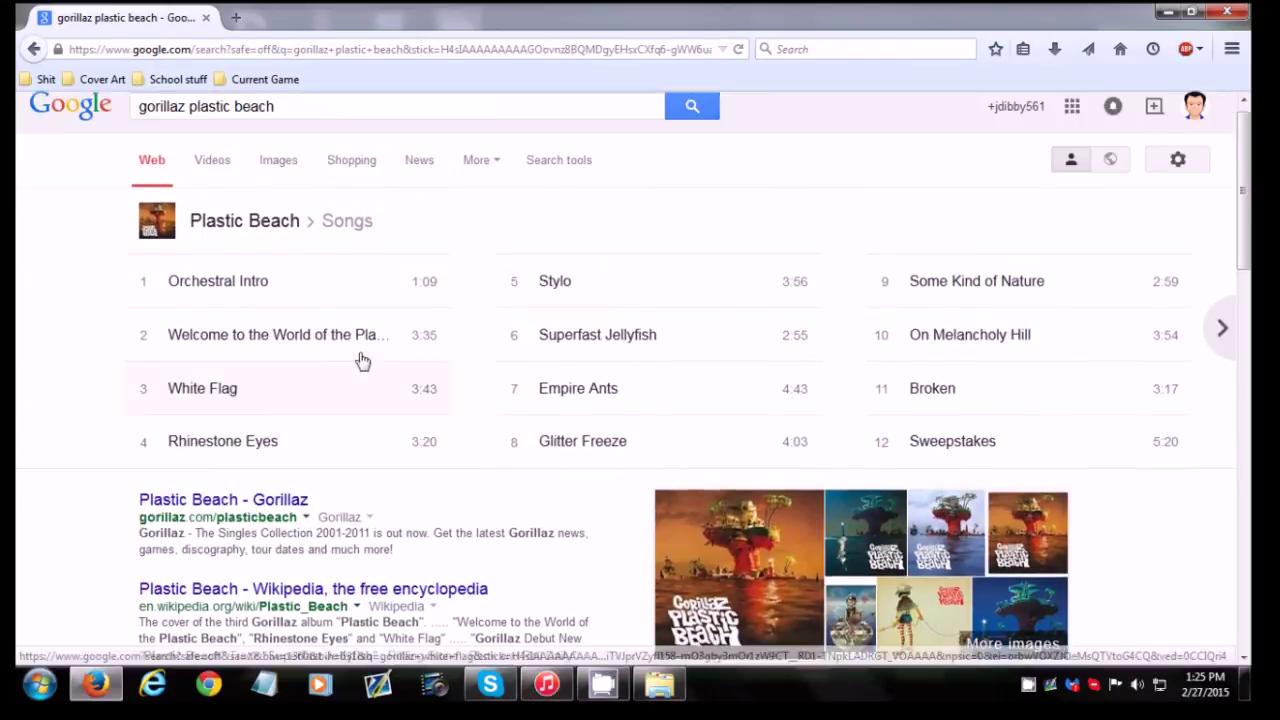
pyautogui.scroll(-1, 670, 585)
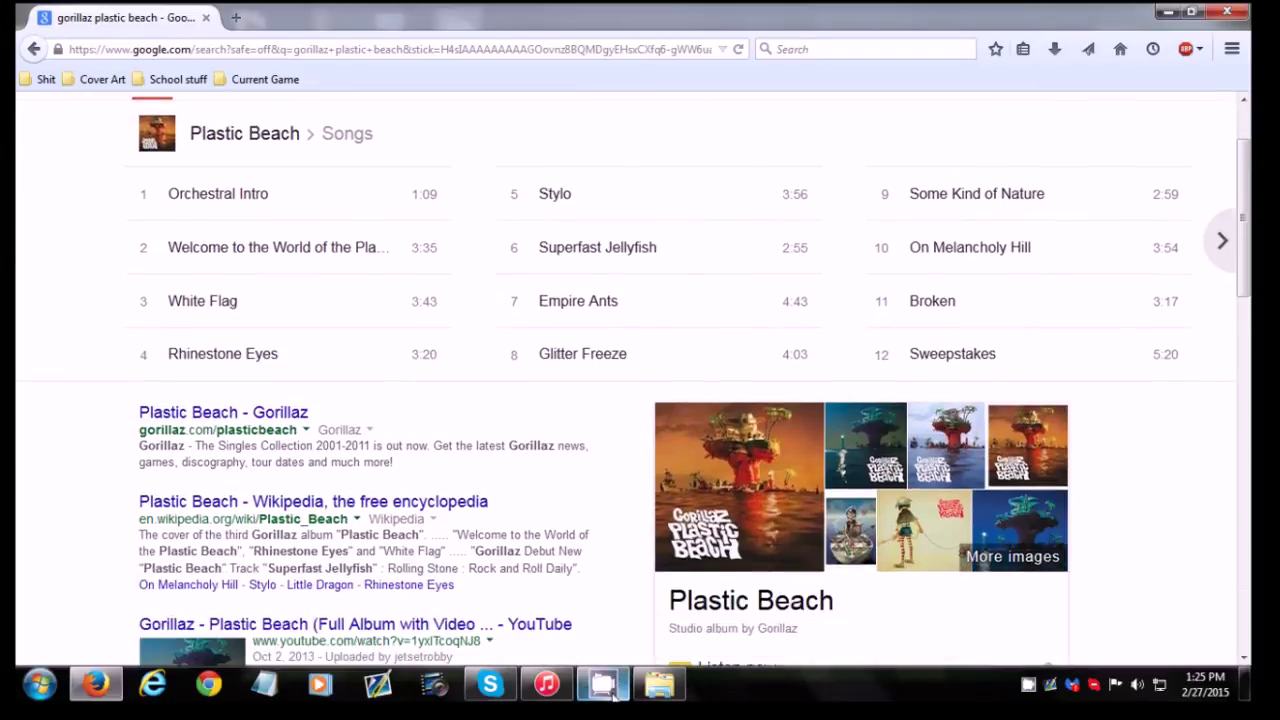
# Set the track number to 10, apply and save the tags, then close Firefox.
pyautogui.click(364, 378)
pyautogui.click(364, 378)
pyautogui.write('10')
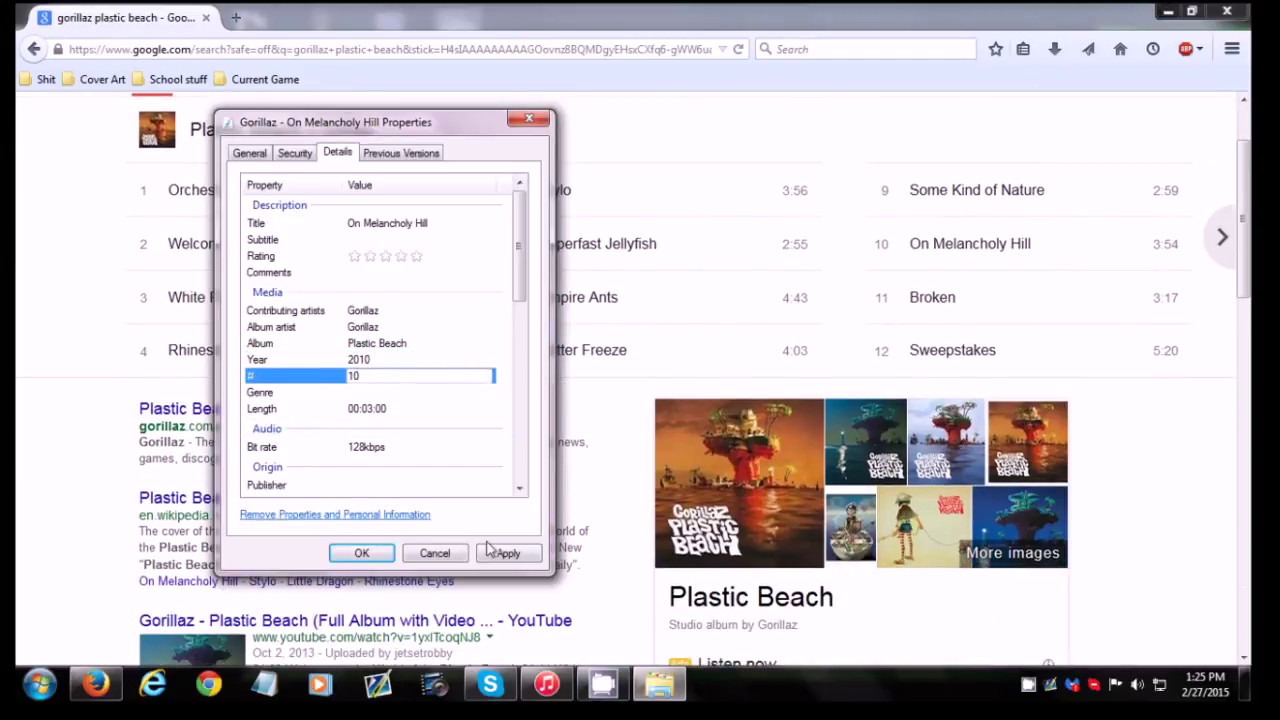
pyautogui.click(500, 558)
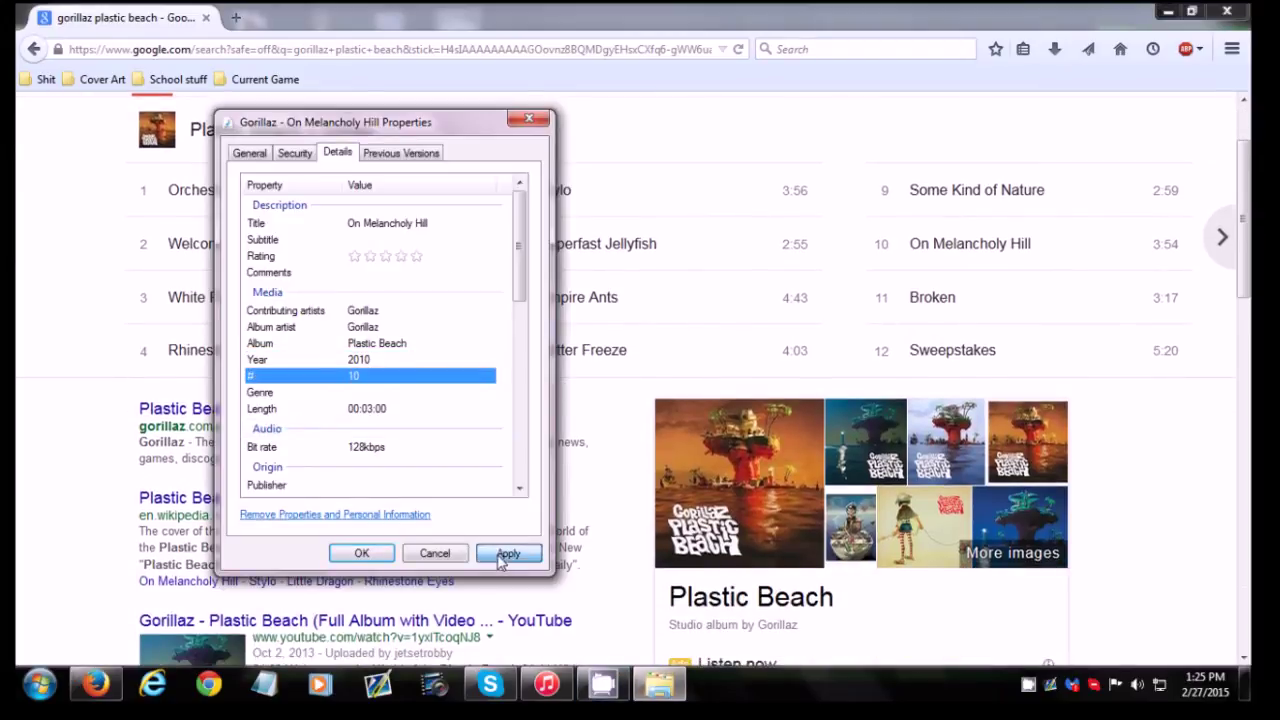
pyautogui.click(379, 556)
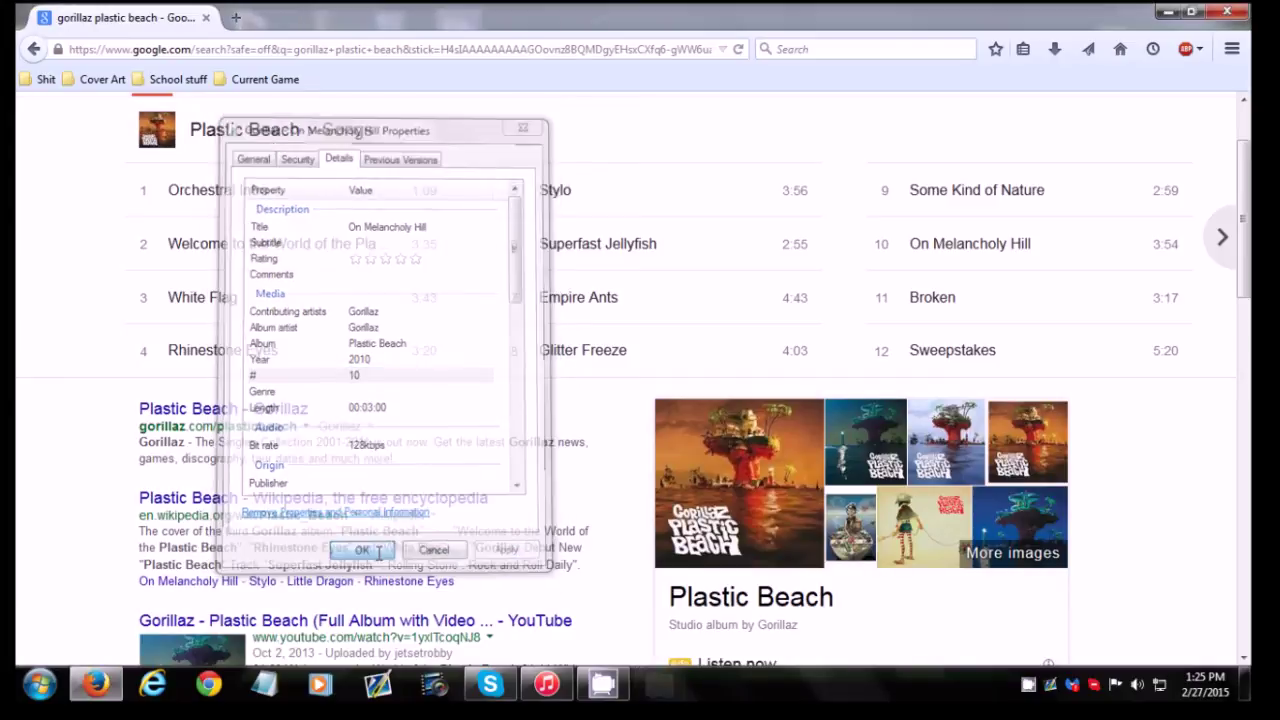
pyautogui.click(1231, 12)
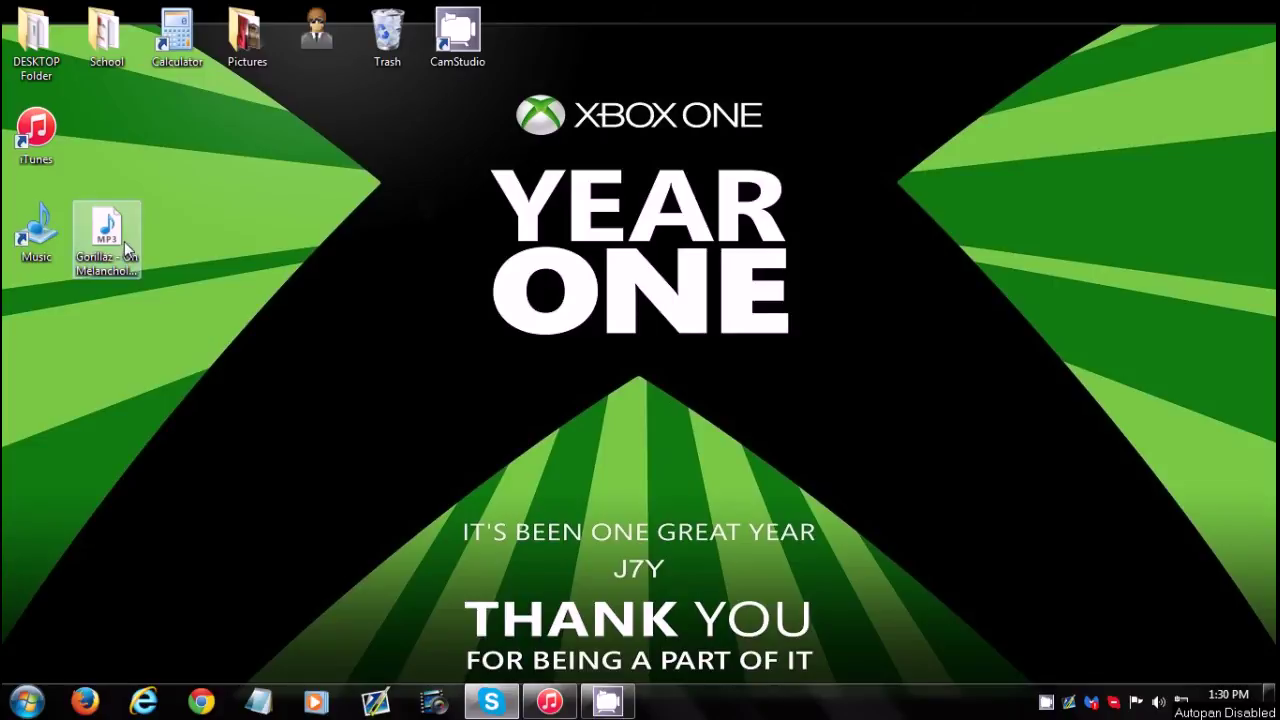
# Move the Gorillaz - On Melancholy Hill mp3 into Music, then drag it onto iTunes.
pyautogui.moveTo(124, 241); pyautogui.dragTo(42, 245)
pyautogui.doubleClick(38, 235)
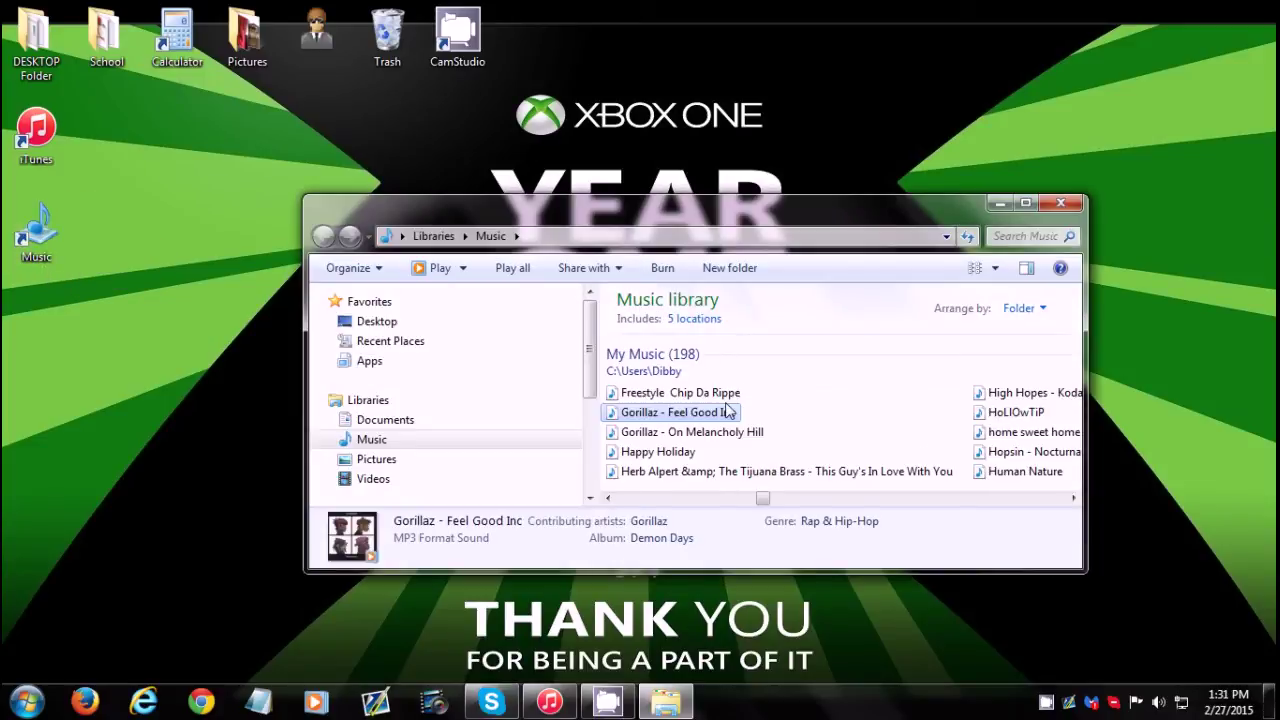
pyautogui.click(706, 432)
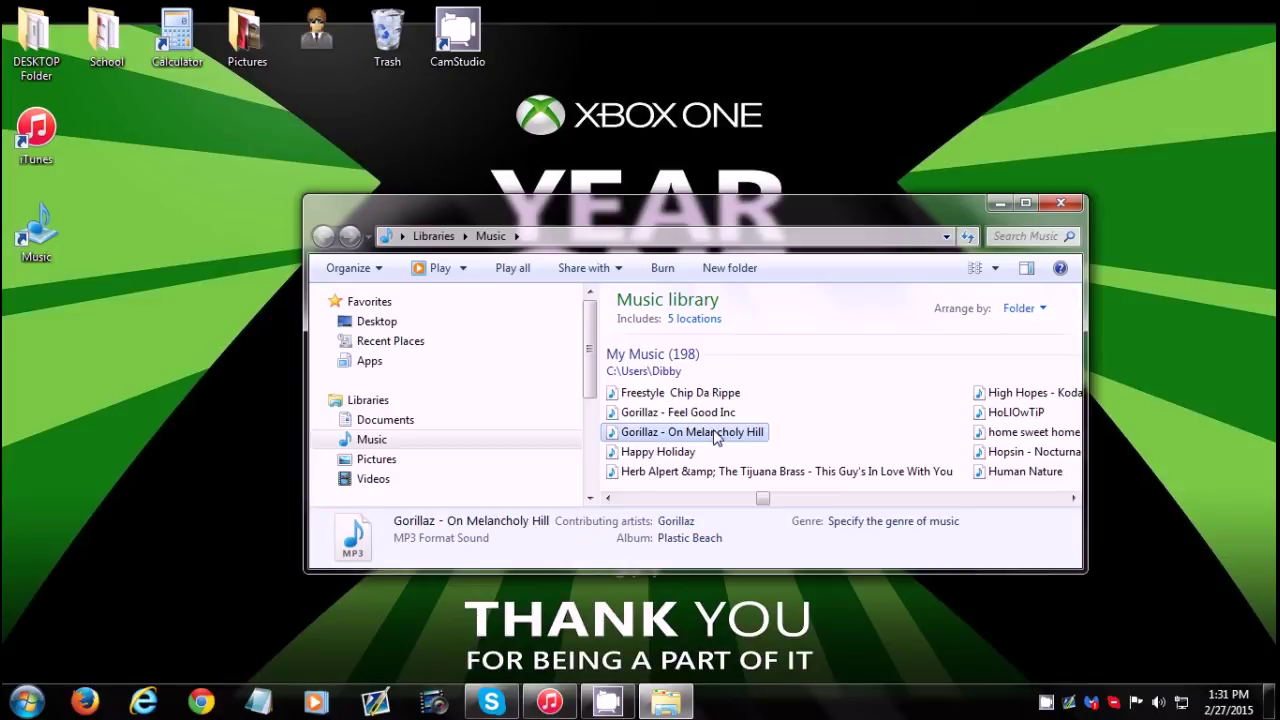
pyautogui.moveTo(575, 468)
pyautogui.mouseDown()
pyautogui.moveTo(520, 686)
pyautogui.moveTo(549, 700)
pyautogui.moveTo(530, 630)
pyautogui.moveTo(200, 392)
pyautogui.moveTo(176, 408)
pyautogui.mouseUp()
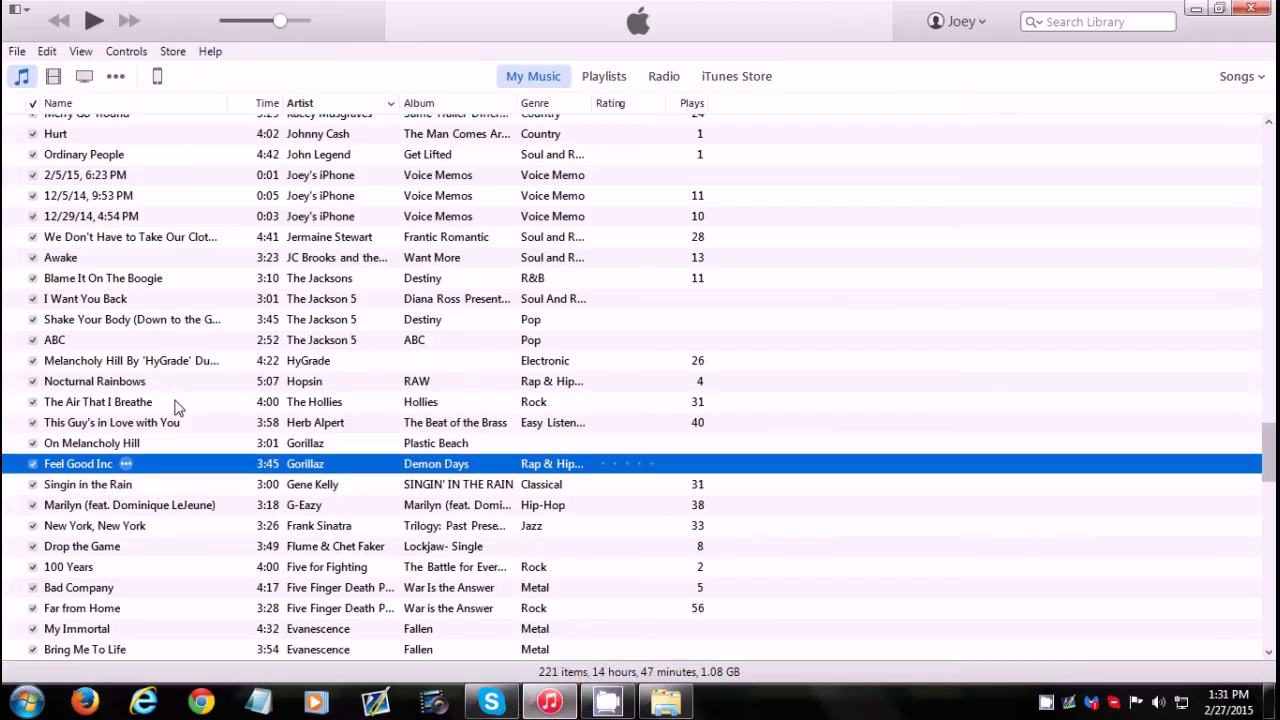
# Play On Melancholy Hill and fetch its album artwork with Get Album Artwork.
pyautogui.click(313, 445)
pyautogui.doubleClick(313, 445)
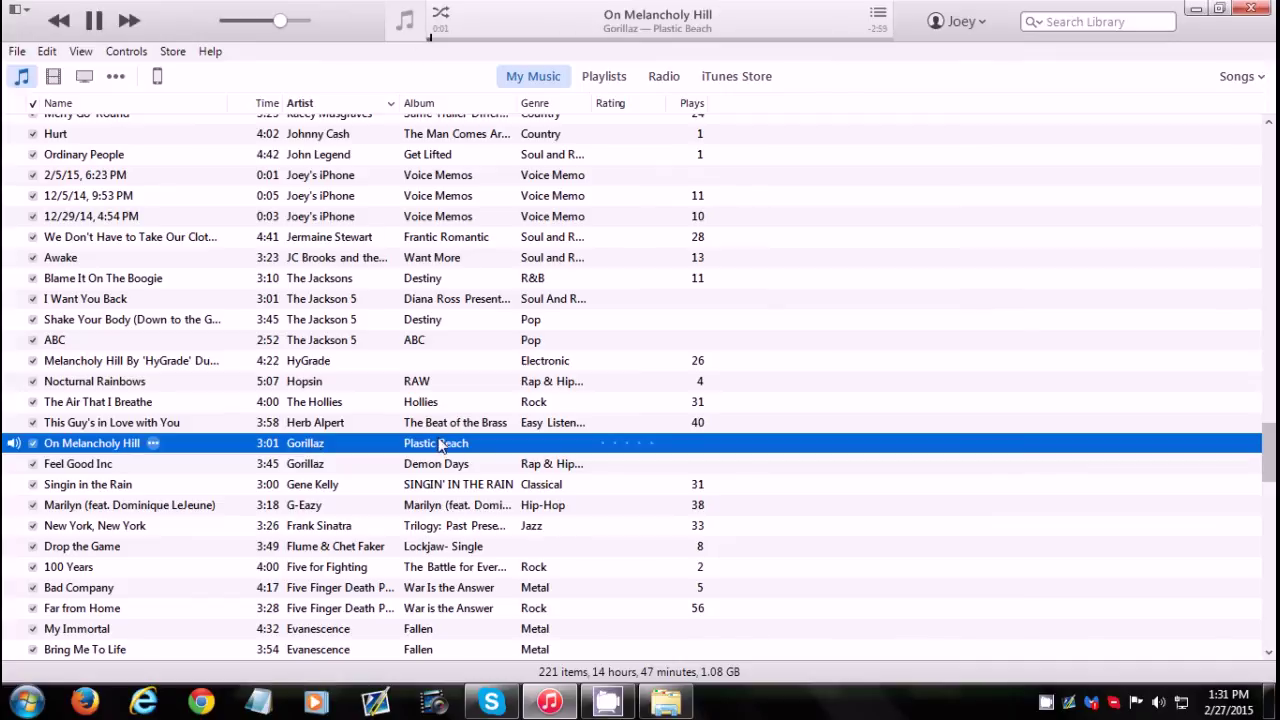
pyautogui.rightClick(380, 450)
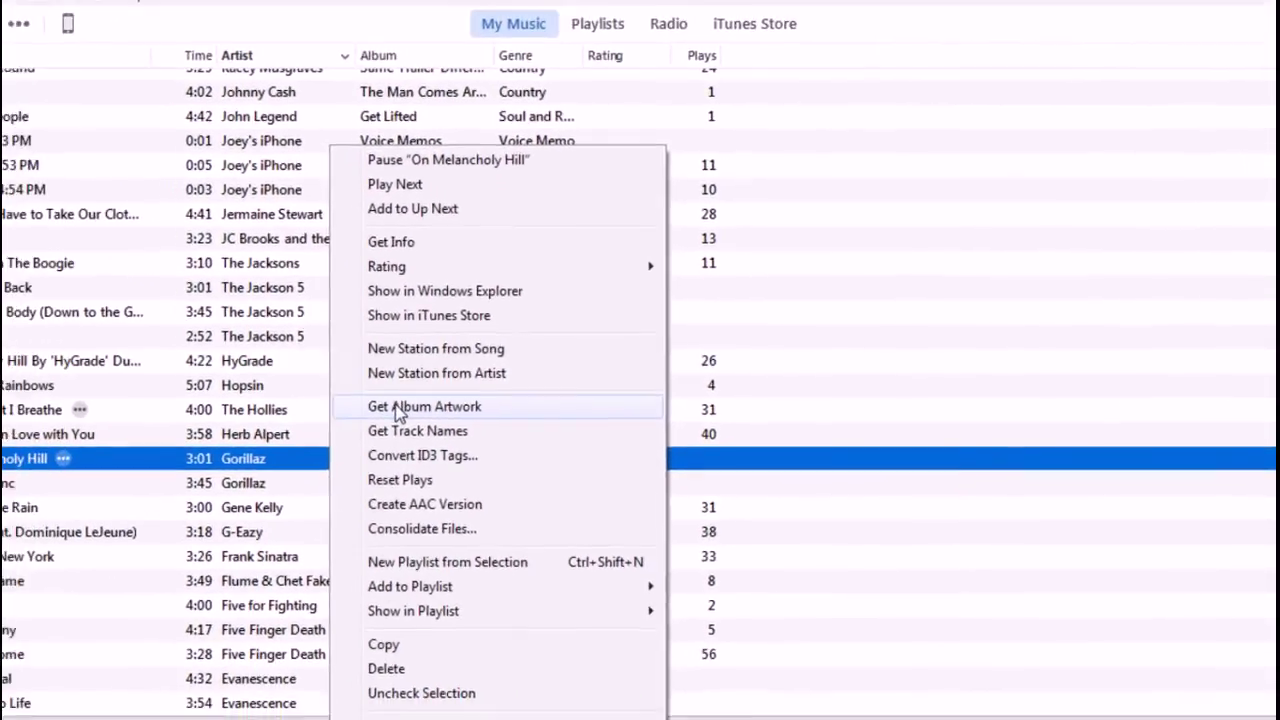
pyautogui.click(396, 407)
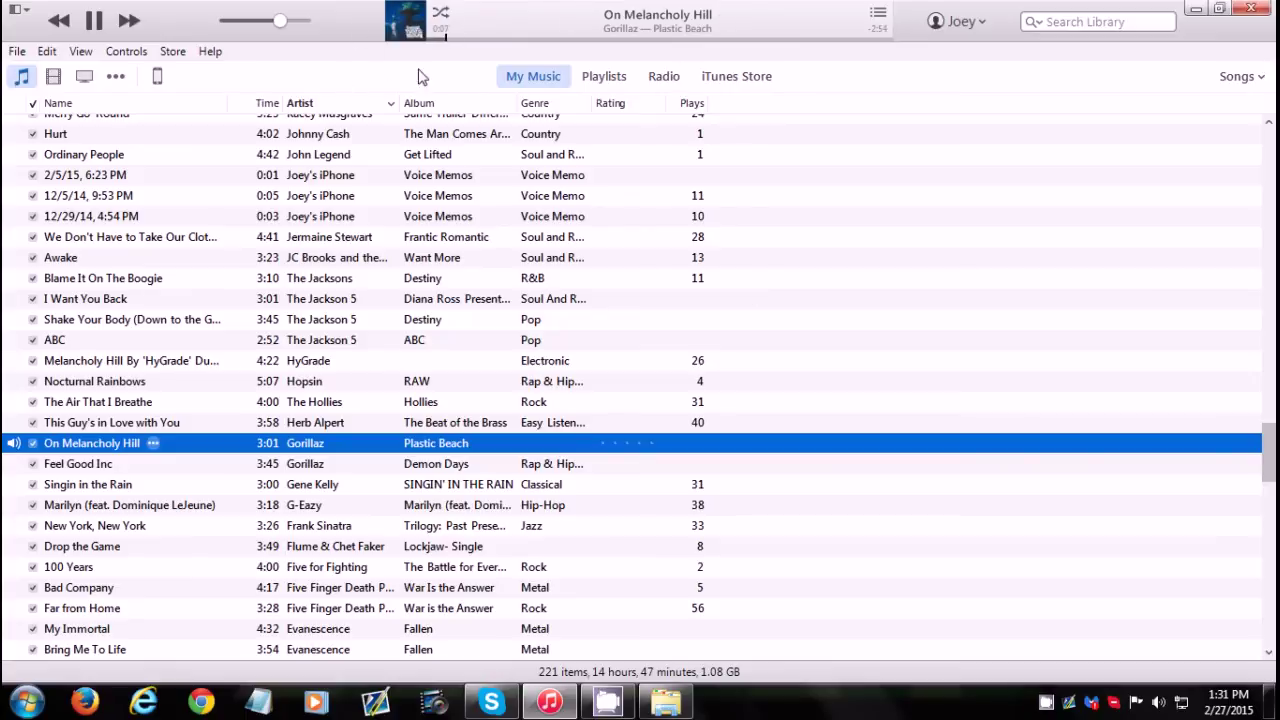
# Check the Plastic Beach cover in the MiniPlayer, return to the library, and drag the song to the iPhone.
pyautogui.moveTo(416, 26)
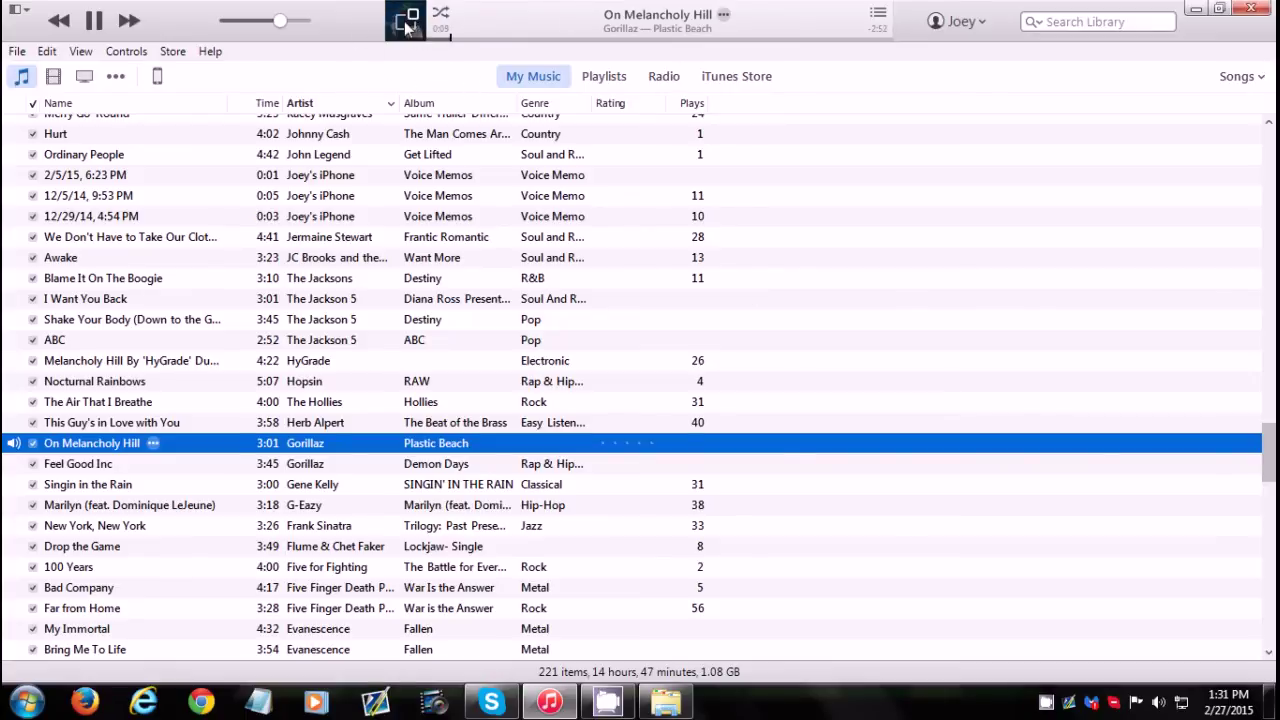
pyautogui.click(407, 26)
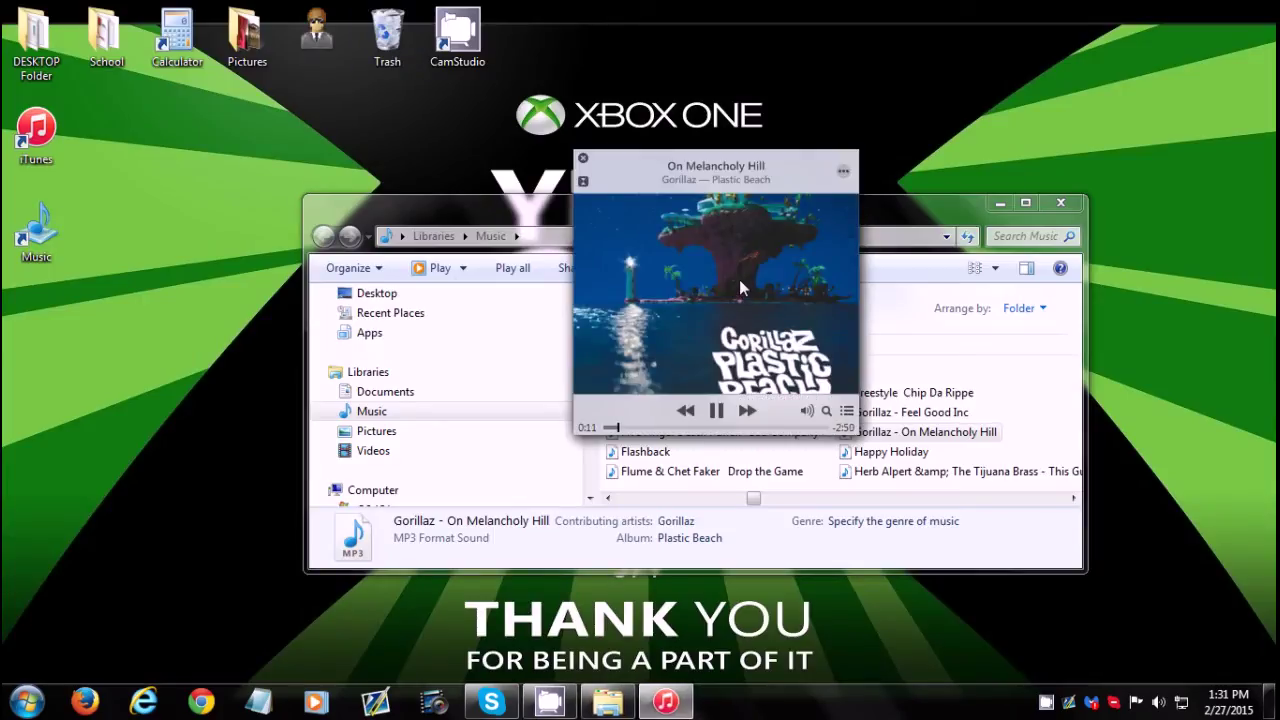
pyautogui.click(583, 158)
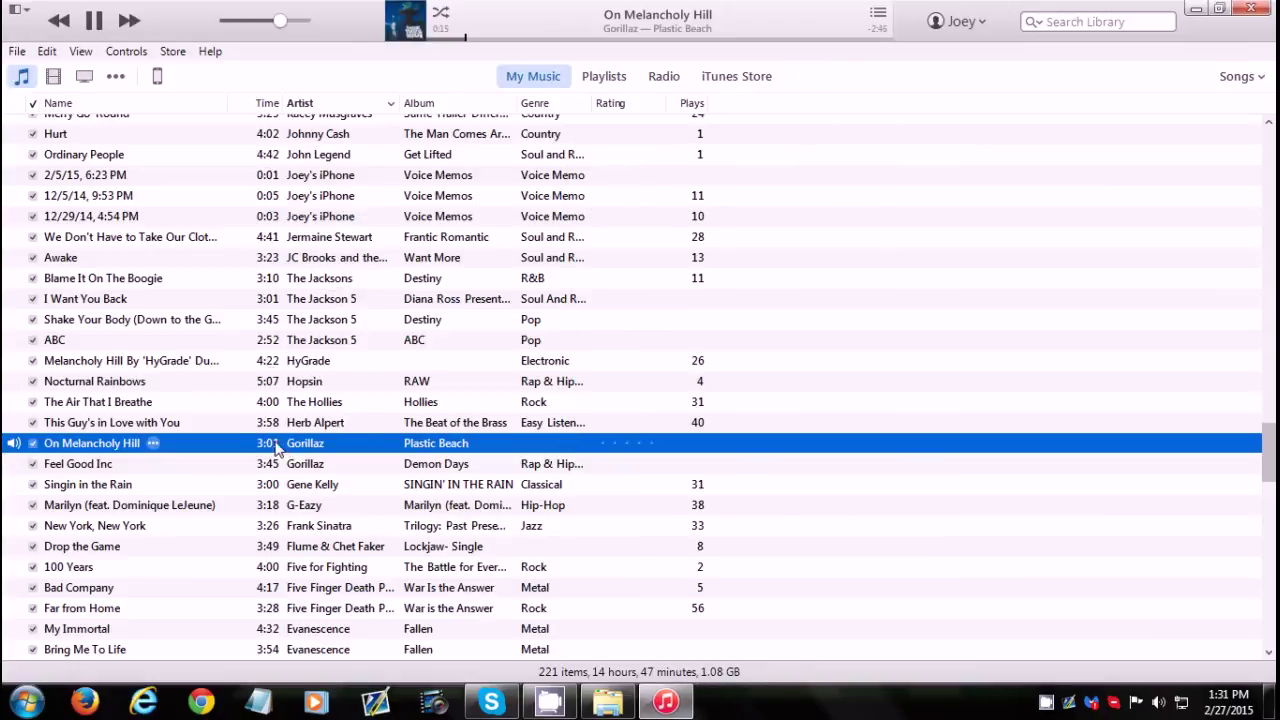
pyautogui.moveTo(276, 448)
pyautogui.mouseDown()
pyautogui.moveTo(230, 186)
pyautogui.moveTo(177, 129)
pyautogui.moveTo(192, 137)
pyautogui.mouseUp()
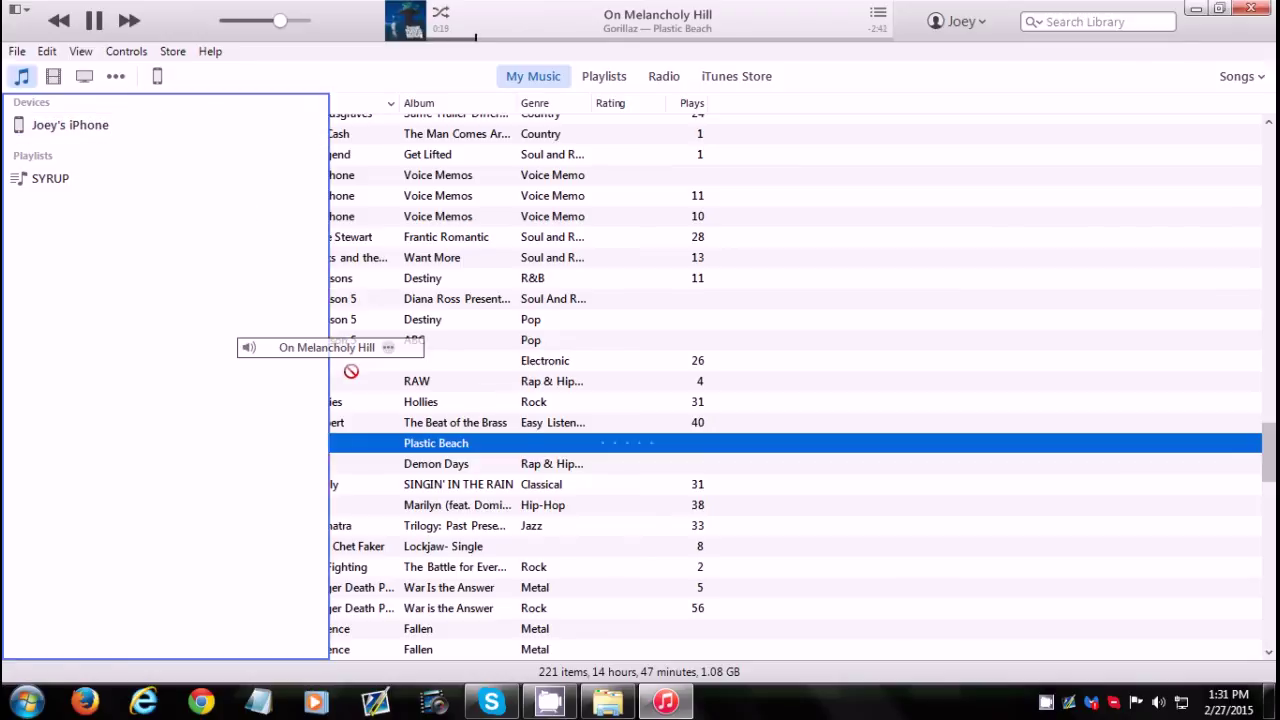
pyautogui.moveTo(351, 371); pyautogui.dragTo(440, 437)
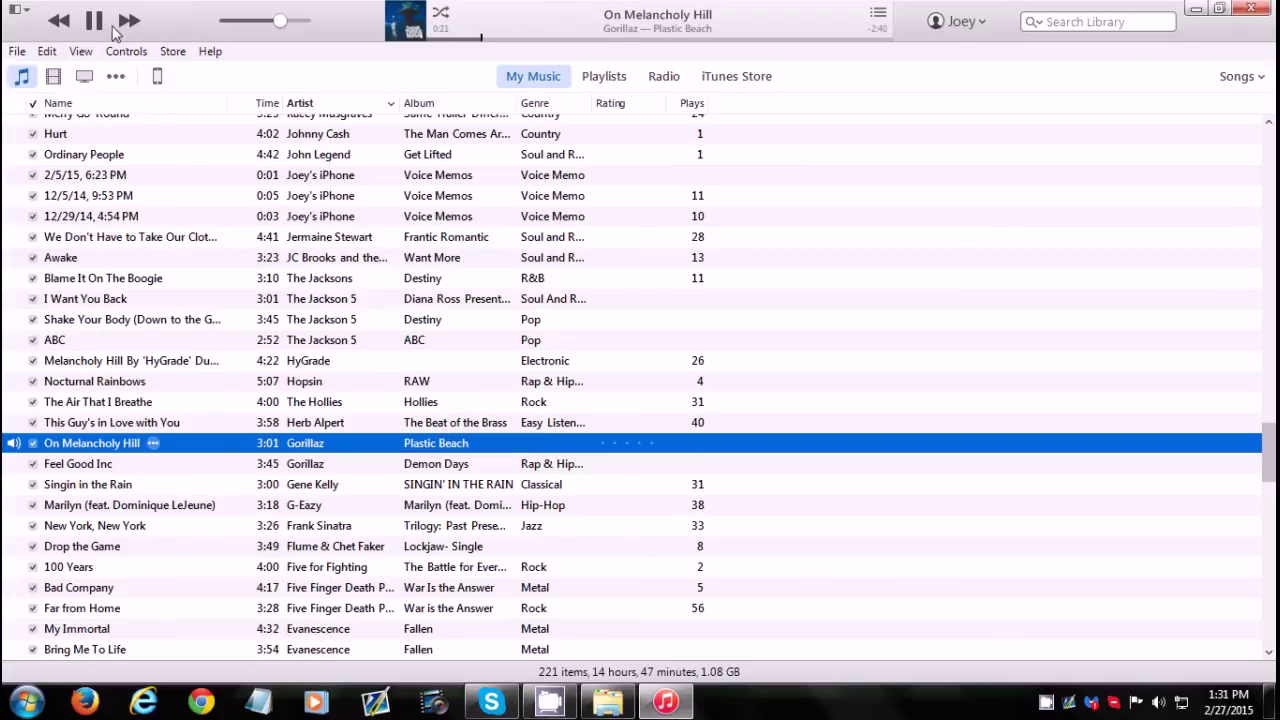